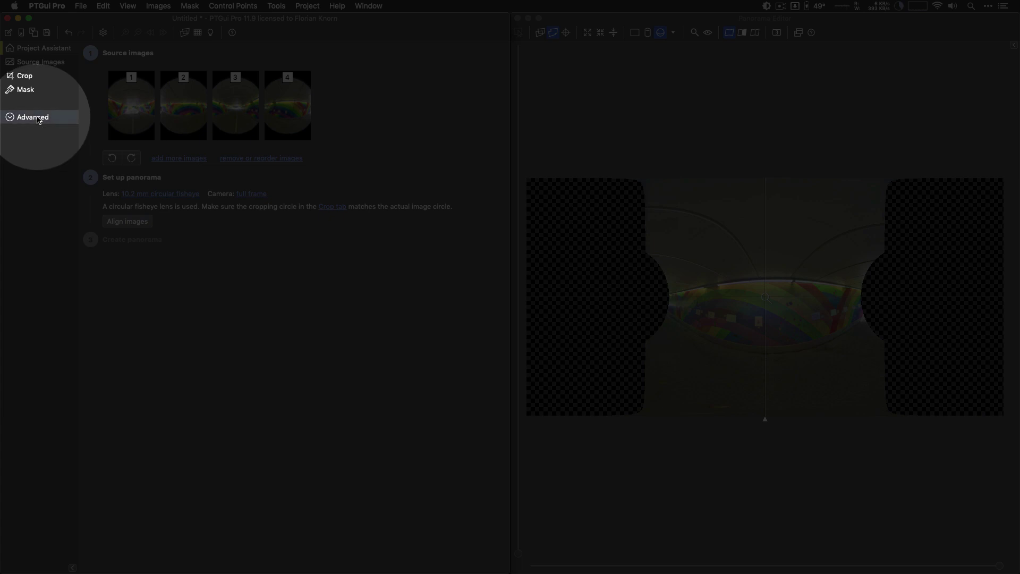
- Switch PTGui to Advanced mode so the sidebar lists every project tab
{"action": "left_click", "coordinate": [39, 118]}
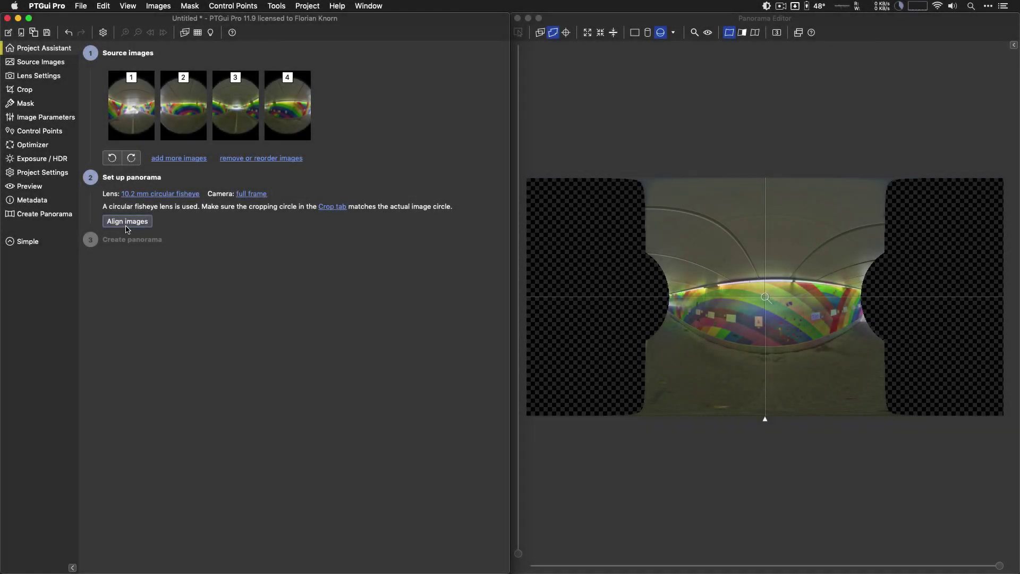
- Align the four fisheye images and show each image's outline and number
{"action": "left_click", "coordinate": [127, 221]}
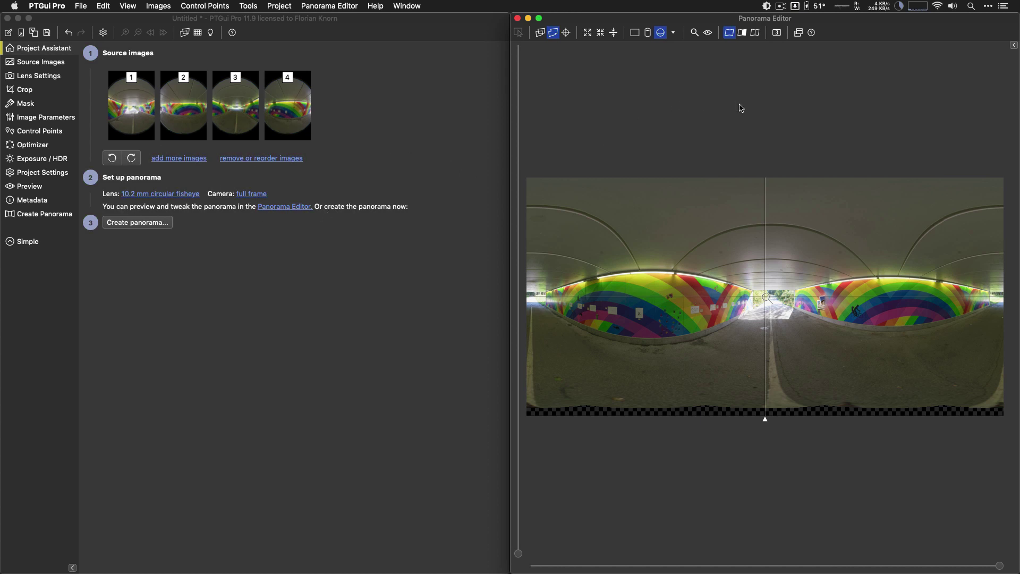
{"action": "left_click", "coordinate": [755, 33]}
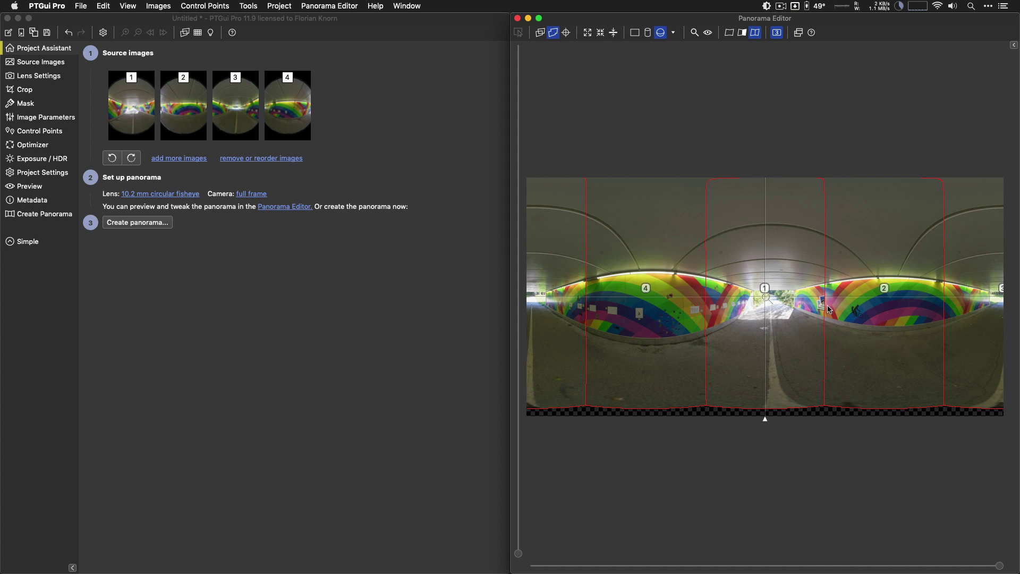
- Compare images 1 and 2 in their overlap in individual-image mode, then hide the outlines
{"action": "left_click", "coordinate": [540, 33]}
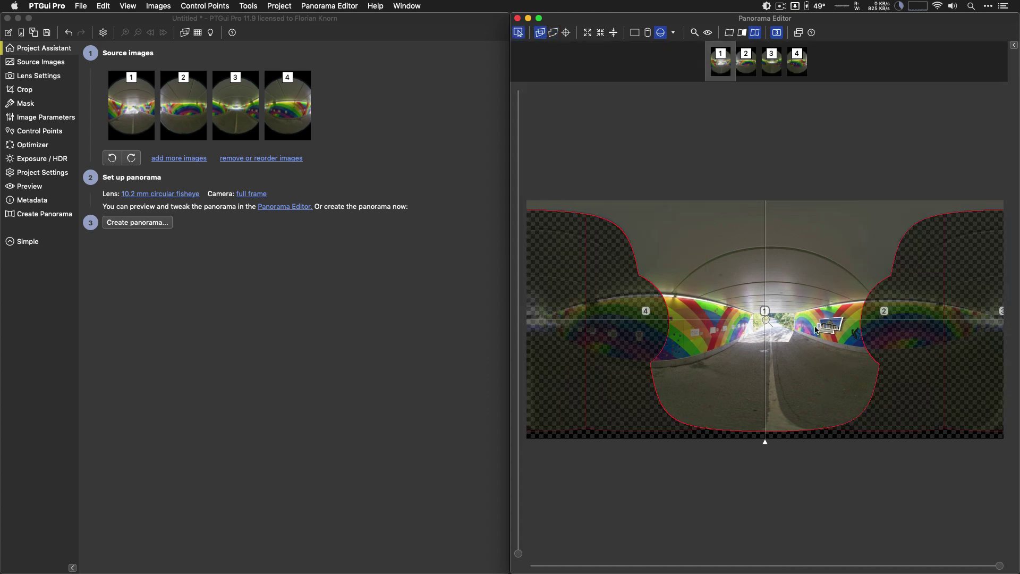
{"action": "left_click", "coordinate": [855, 329]}
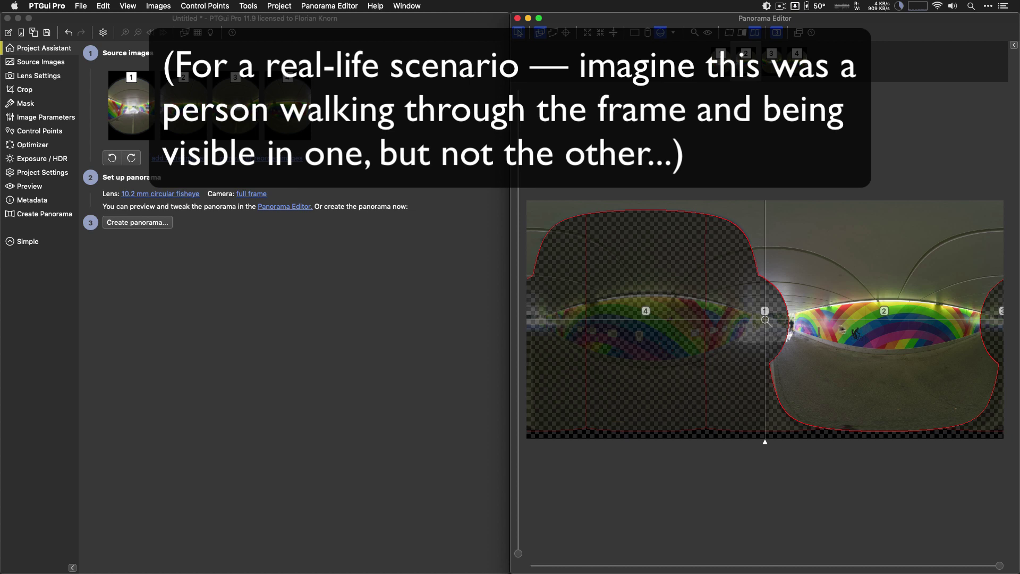
{"action": "left_click", "coordinate": [774, 334]}
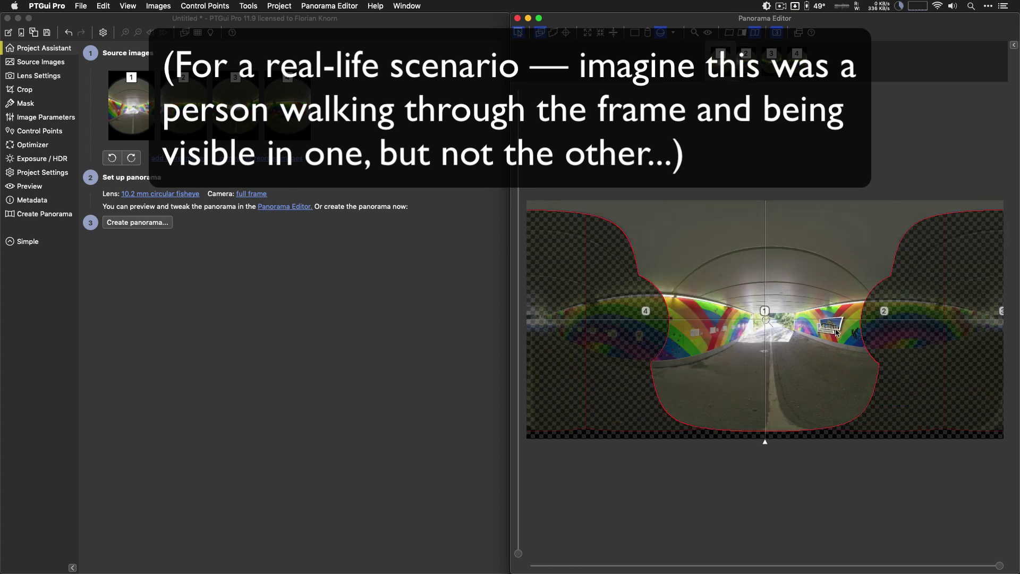
{"action": "left_click", "coordinate": [851, 333]}
{"action": "left_click", "coordinate": [782, 328]}
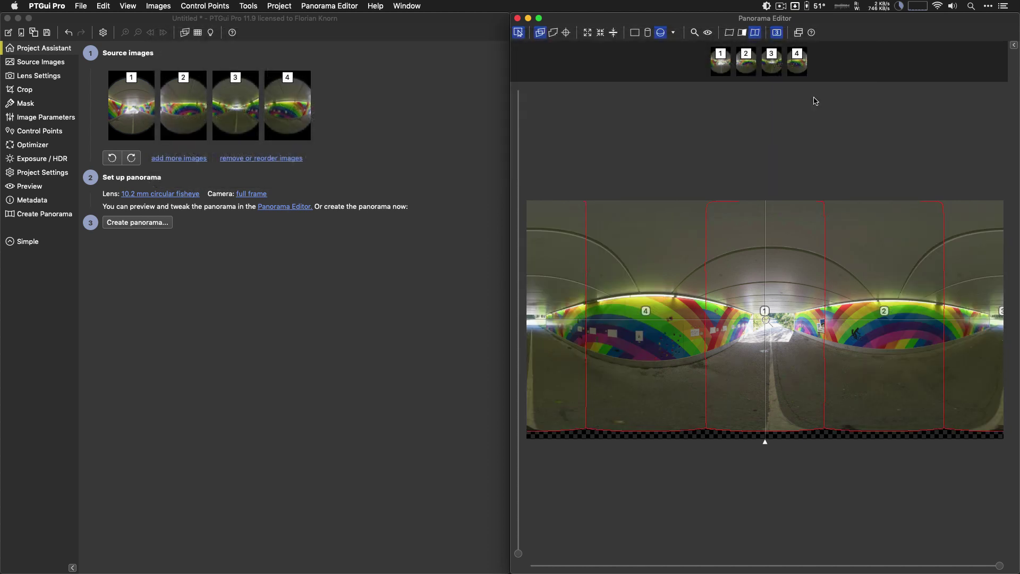
{"action": "left_click", "coordinate": [553, 32]}
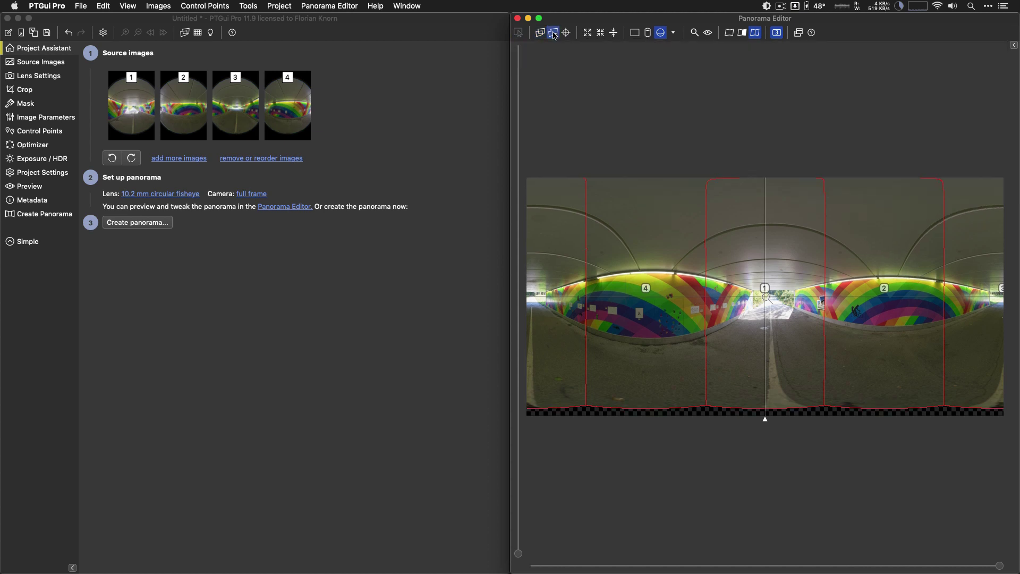
{"action": "left_click", "coordinate": [729, 33]}
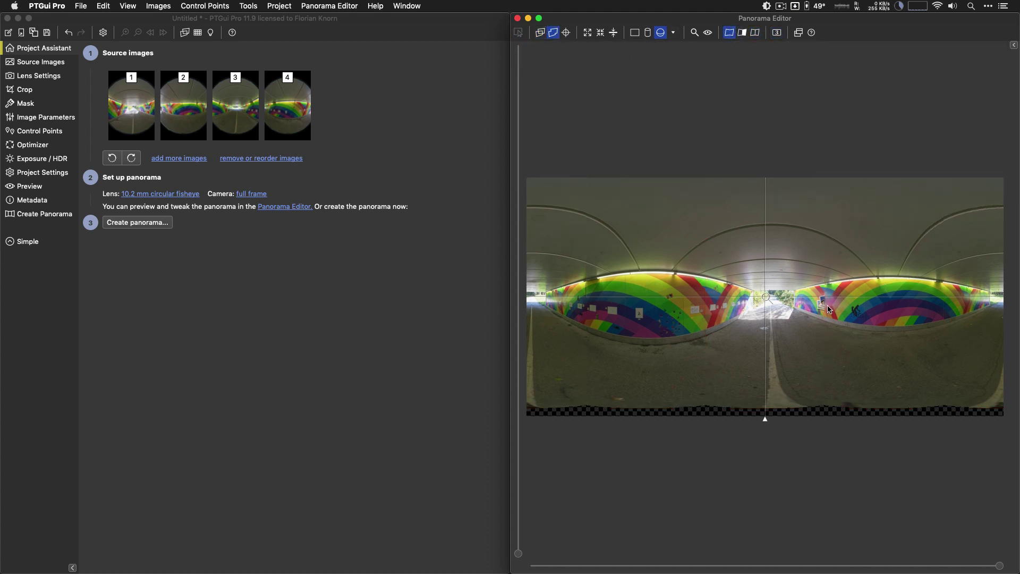
- Zoom into the mural ghosting in the Detail Viewer, then list the images overlapping there
{"action": "left_click", "coordinate": [694, 33]}
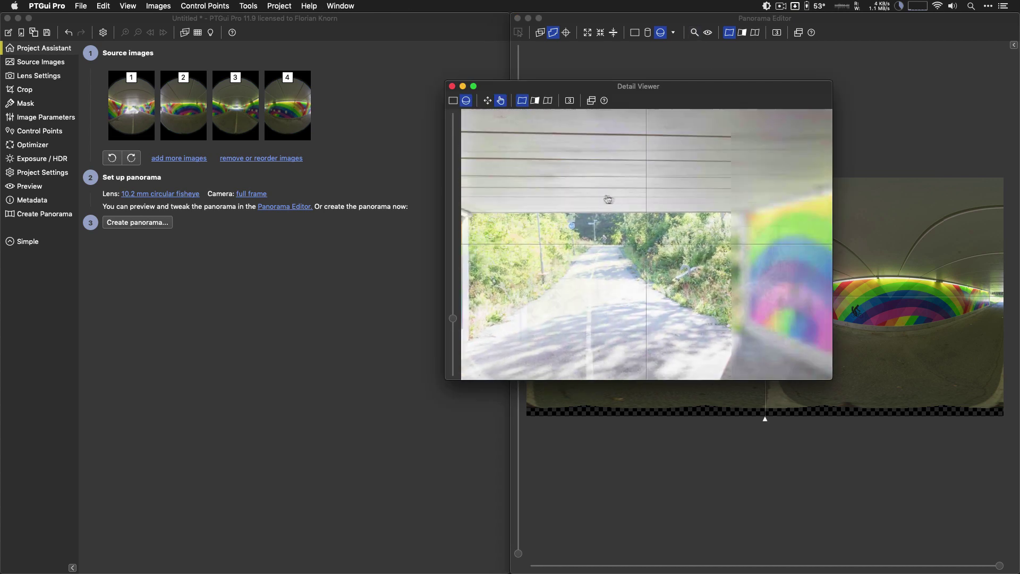
{"action": "scroll", "coordinate": [637, 225], "scroll_direction": "up", "scroll_amount": 3}
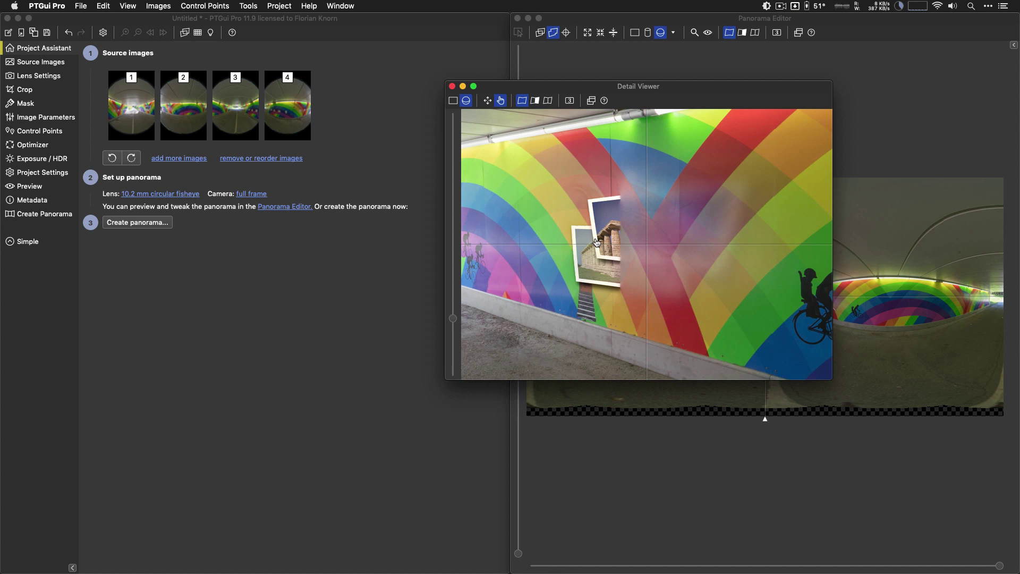
{"action": "left_click", "coordinate": [896, 87]}
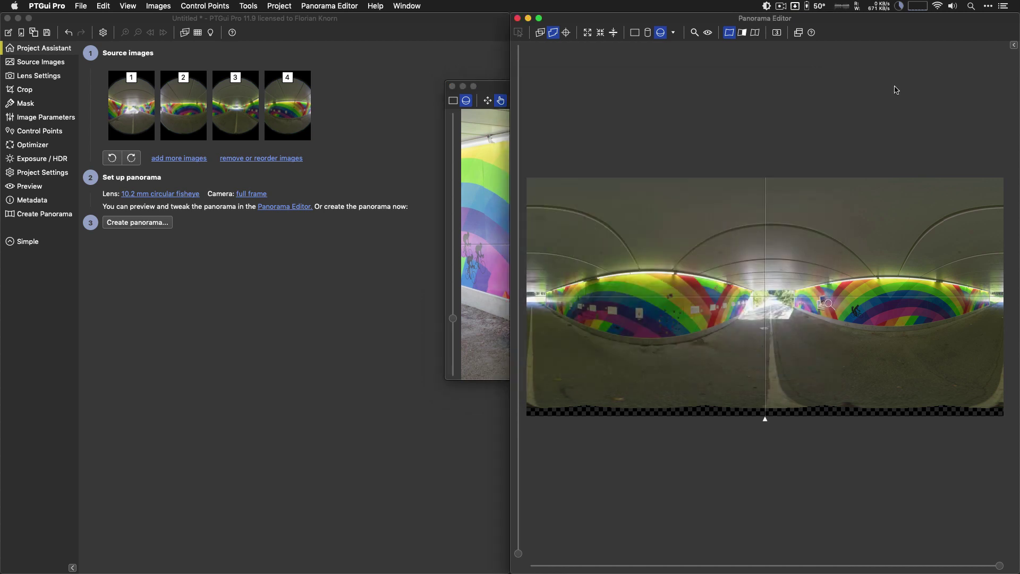
{"action": "right_click", "coordinate": [822, 300]}
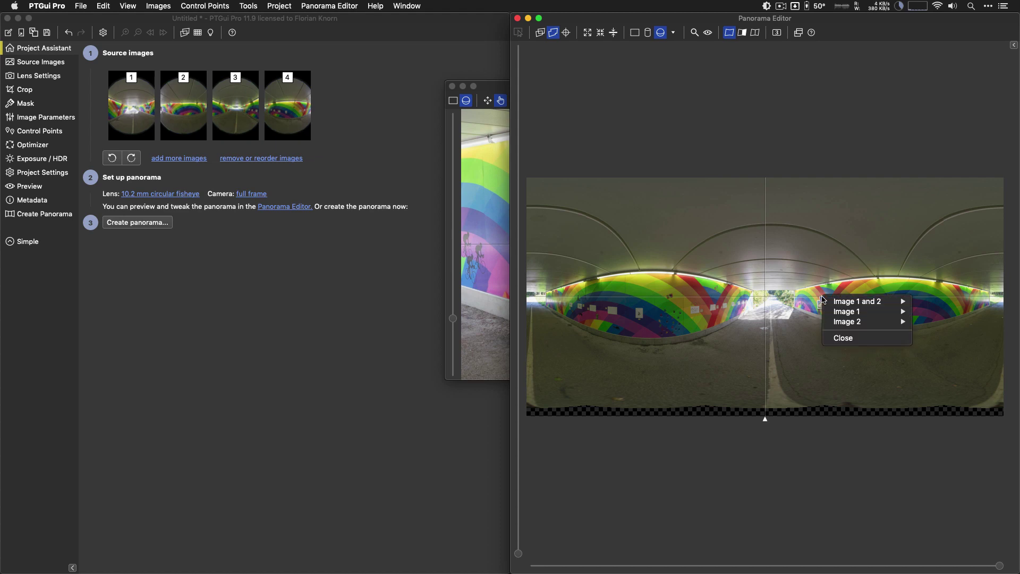
{"action": "mouse_move", "coordinate": [856, 301]}
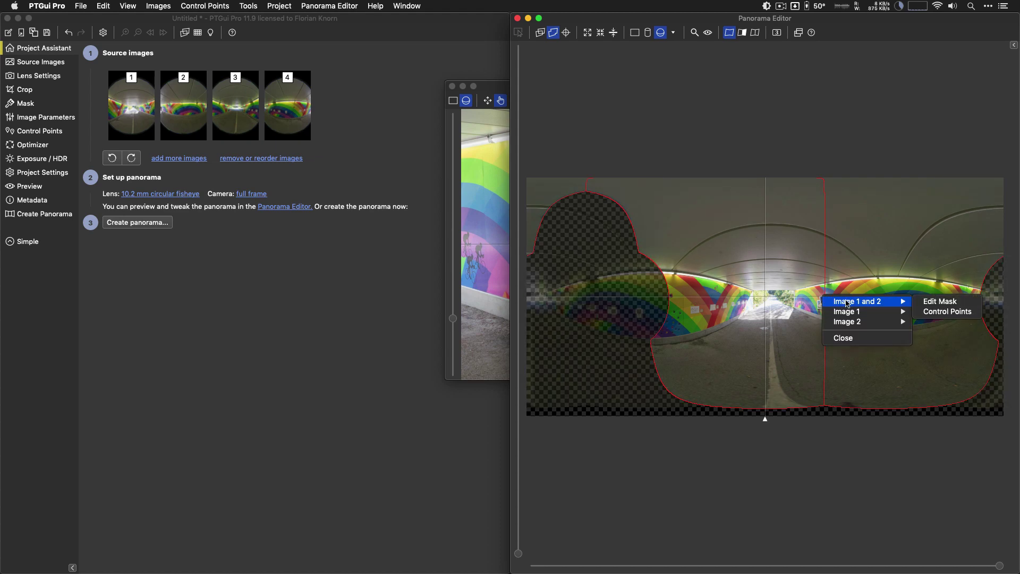
- Choose Edit Mask for images 1 and 2 from the overlap menu
{"action": "left_click", "coordinate": [956, 308]}
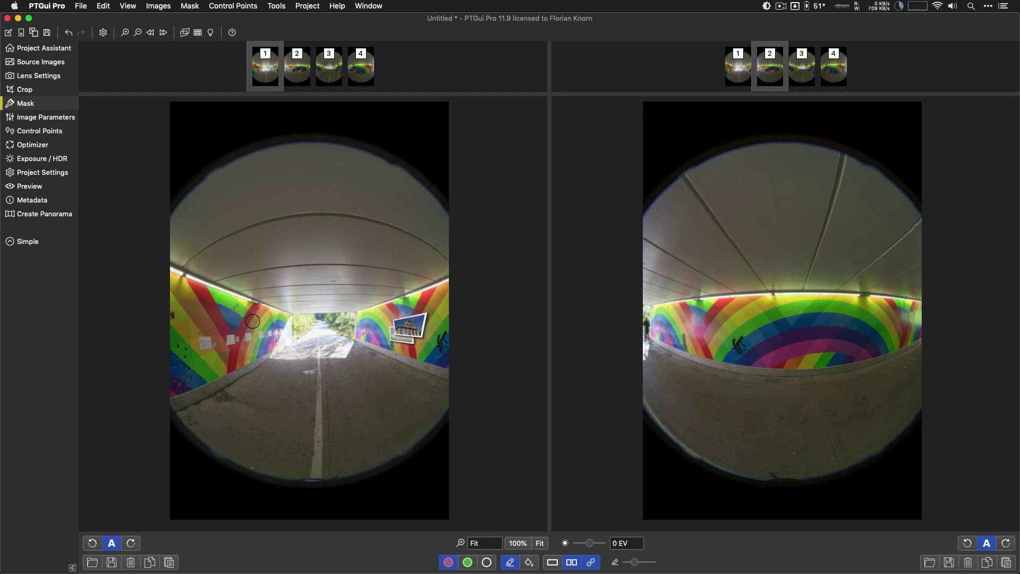
- Toggle the Mask tab between image 1 alone and images 1 and 2 side by side
{"action": "left_click", "coordinate": [552, 563]}
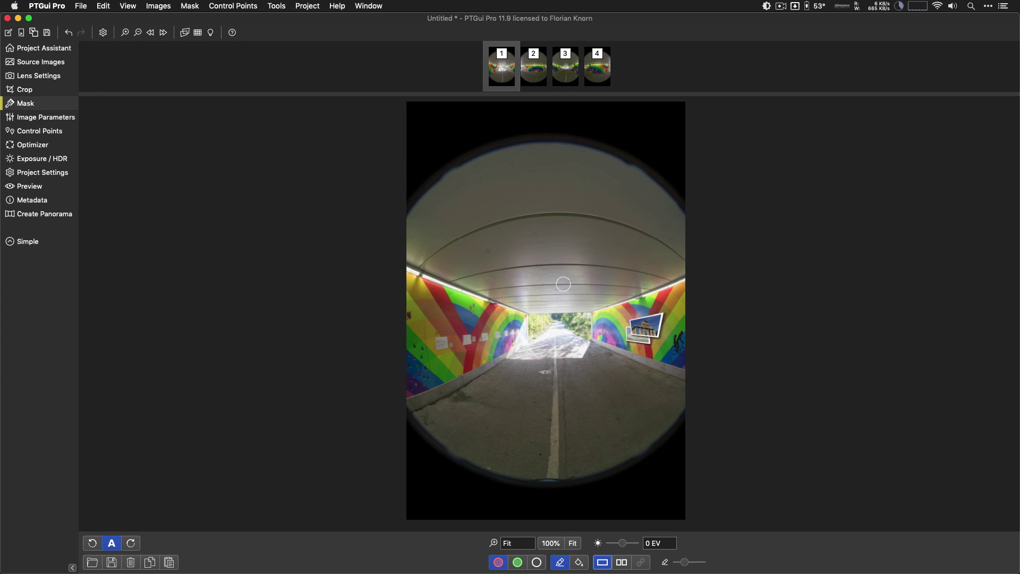
{"action": "left_click", "coordinate": [620, 563]}
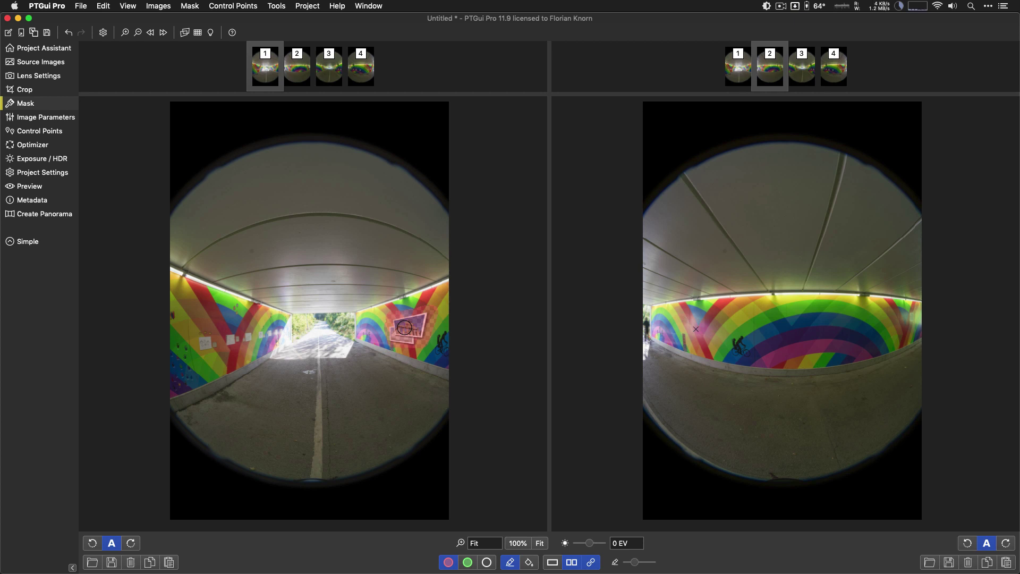
- Reopen the Panorama Editor and Detail Viewer, panned to the wall graphic
{"action": "key", "text": "super+e"}
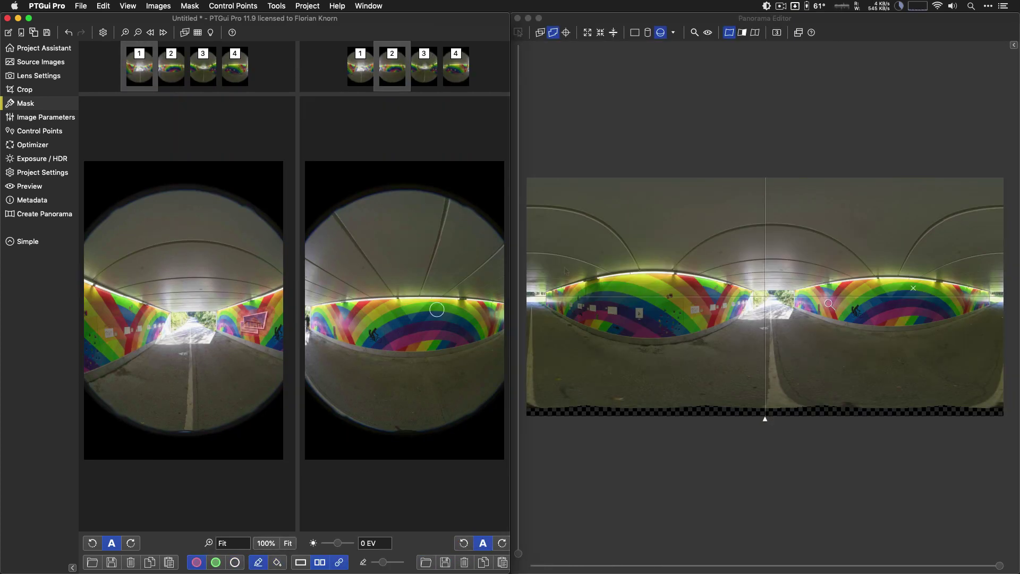
{"action": "left_click", "coordinate": [831, 305]}
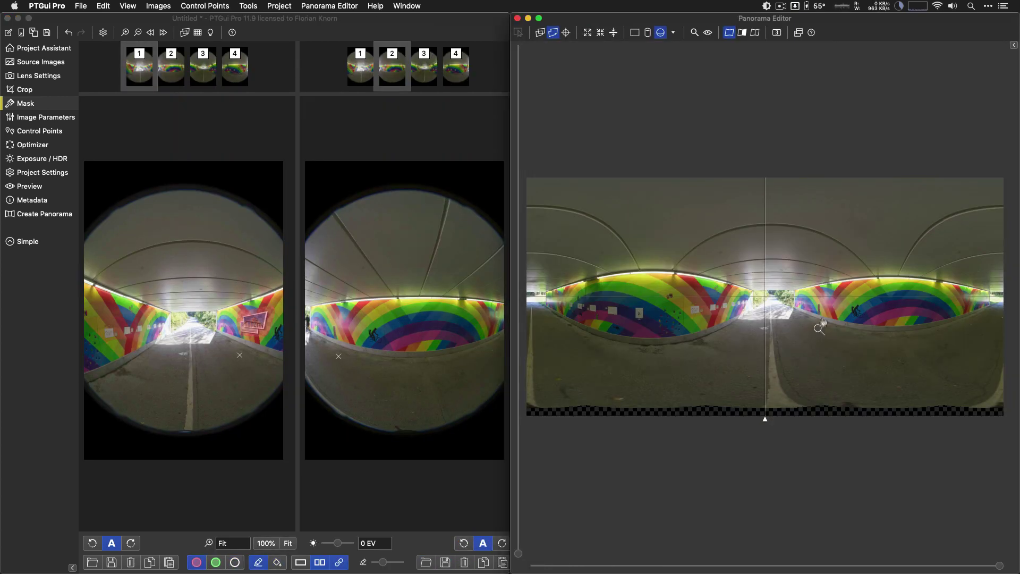
{"action": "left_click", "coordinate": [700, 34]}
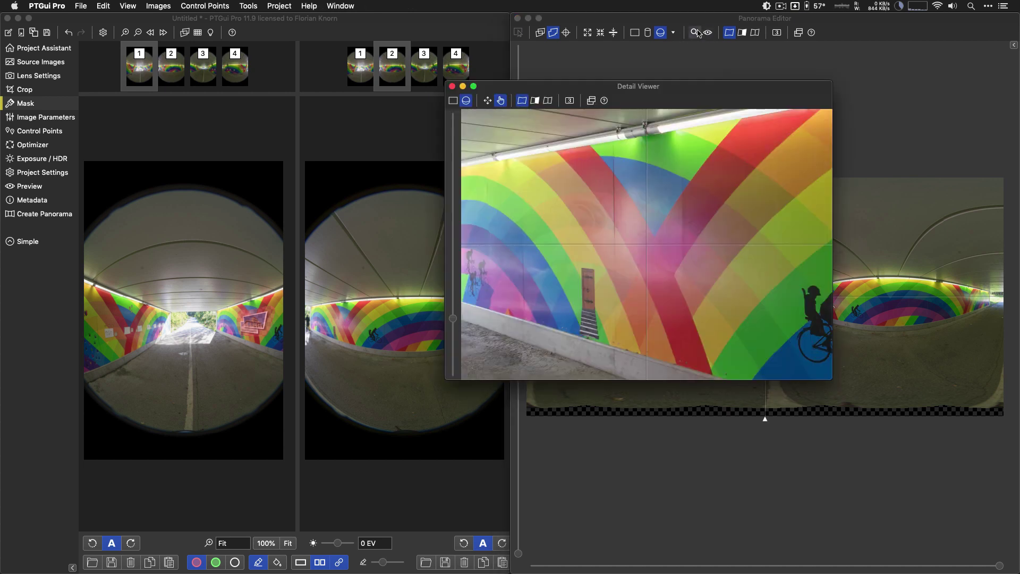
{"action": "mouse_move", "coordinate": [690, 267]}
{"action": "left_mouse_down"}
{"action": "mouse_move", "coordinate": [618, 254]}
{"action": "mouse_move", "coordinate": [680, 258]}
{"action": "left_mouse_up"}
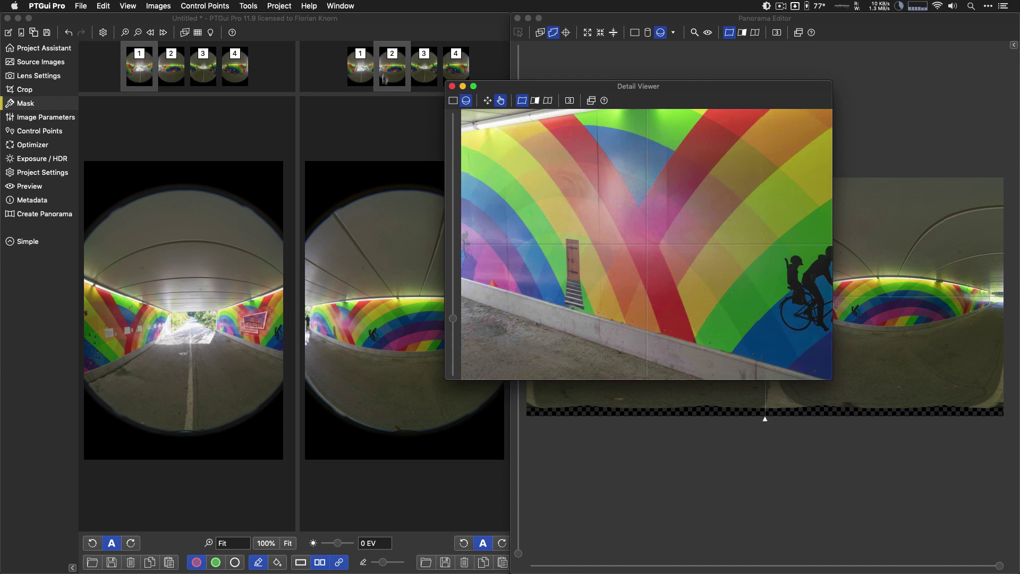
- Replace image 1's red mask with a green keep mask over the photo graphic
{"action": "left_click", "coordinate": [349, 37]}
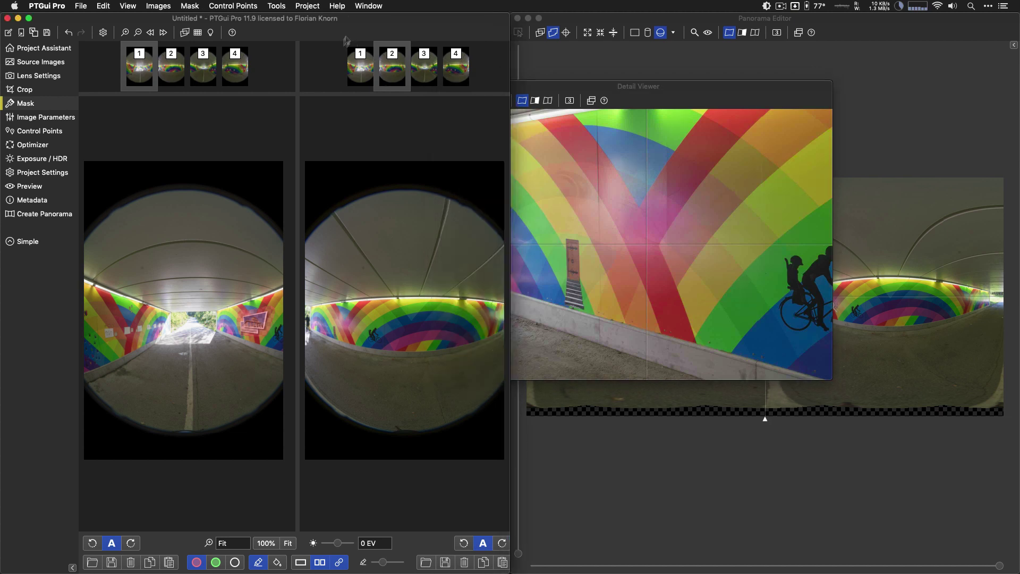
{"action": "left_click", "coordinate": [235, 562]}
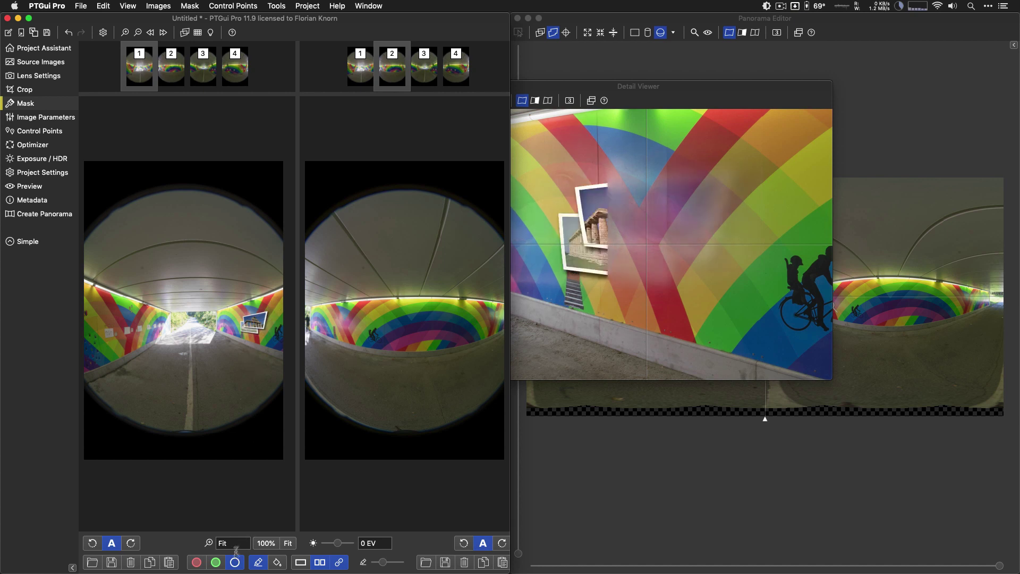
{"action": "left_click", "coordinate": [216, 562]}
{"action": "mouse_move", "coordinate": [239, 331]}
{"action": "left_mouse_down"}
{"action": "mouse_move", "coordinate": [262, 321]}
{"action": "mouse_move", "coordinate": [252, 321]}
{"action": "left_mouse_up"}
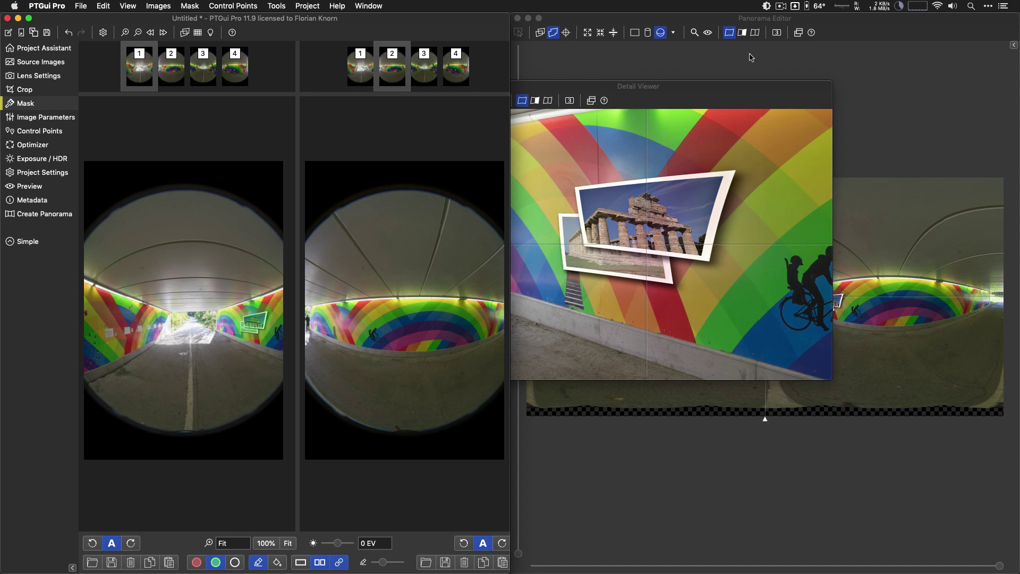
- Close the Detail Viewer and paint a red exclude mask over image 1's wall sign
{"action": "left_click", "coordinate": [755, 33]}
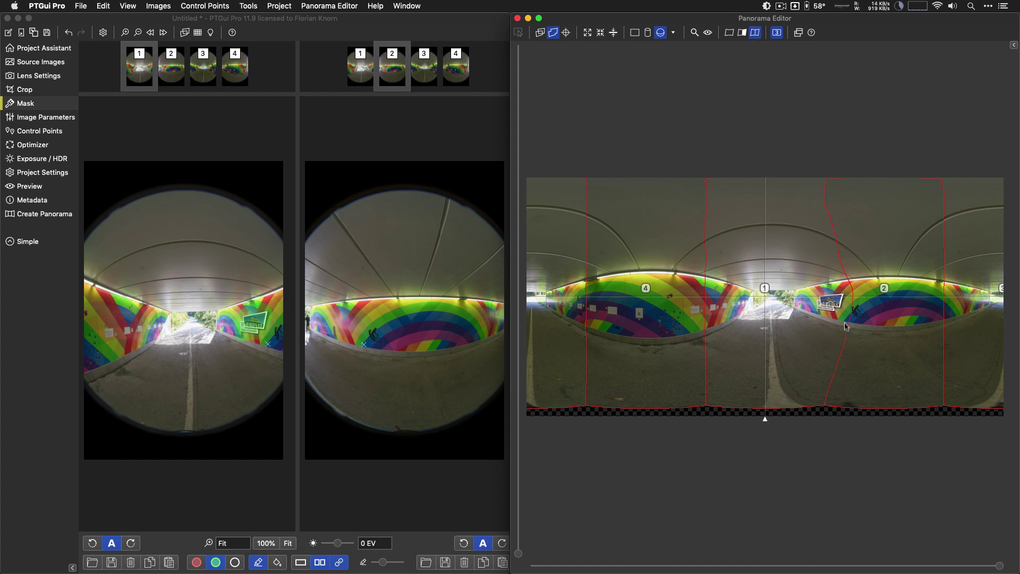
{"action": "left_click", "coordinate": [198, 560]}
{"action": "mouse_move", "coordinate": [236, 332]}
{"action": "left_mouse_down"}
{"action": "mouse_move", "coordinate": [259, 336]}
{"action": "mouse_move", "coordinate": [239, 311]}
{"action": "left_mouse_up"}
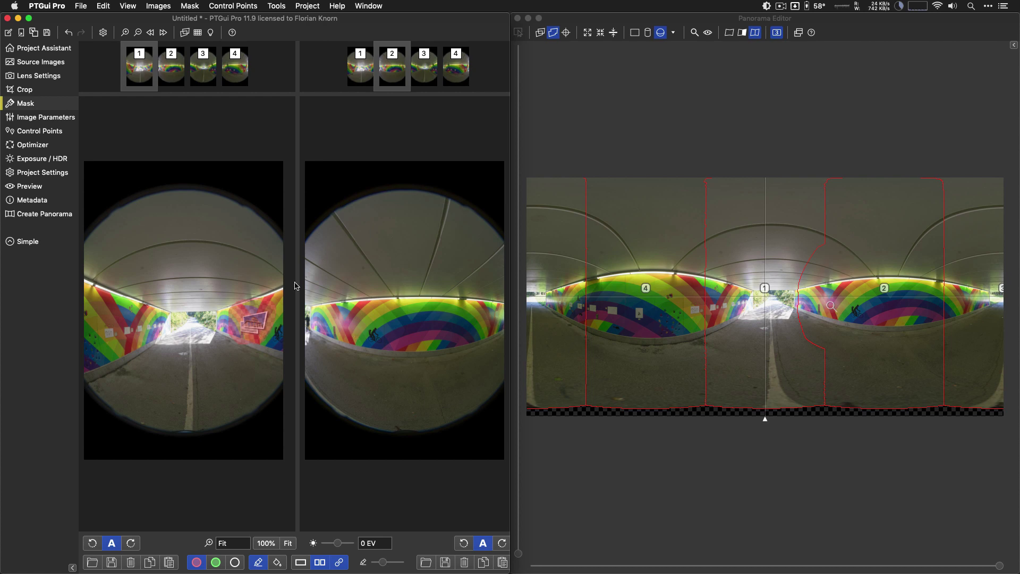
- Maximize the main window, then try a full-image red fill on image 1 and undo it
{"action": "left_click", "coordinate": [29, 19]}
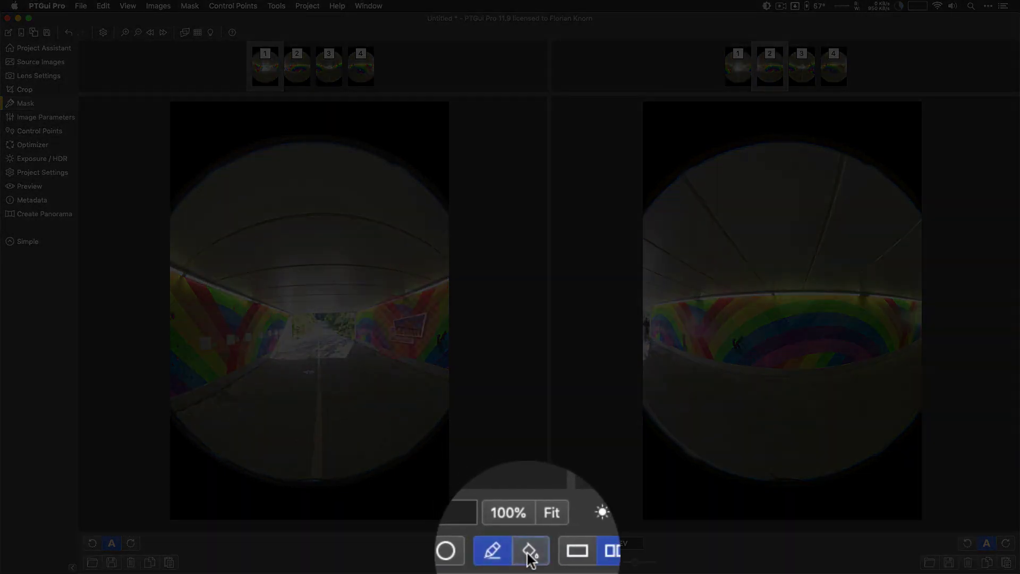
{"action": "left_click", "coordinate": [528, 561]}
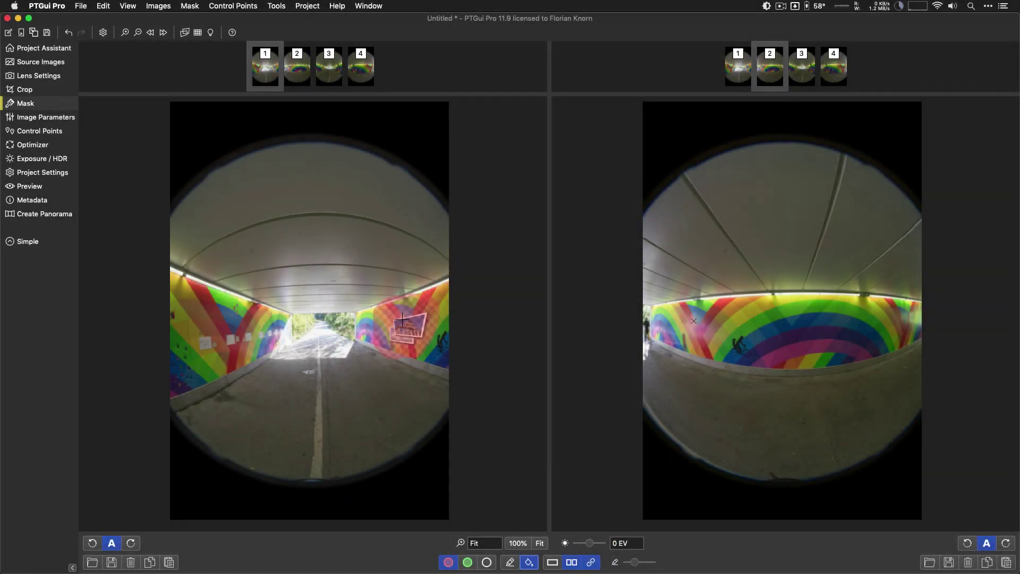
{"action": "left_click", "coordinate": [331, 259]}
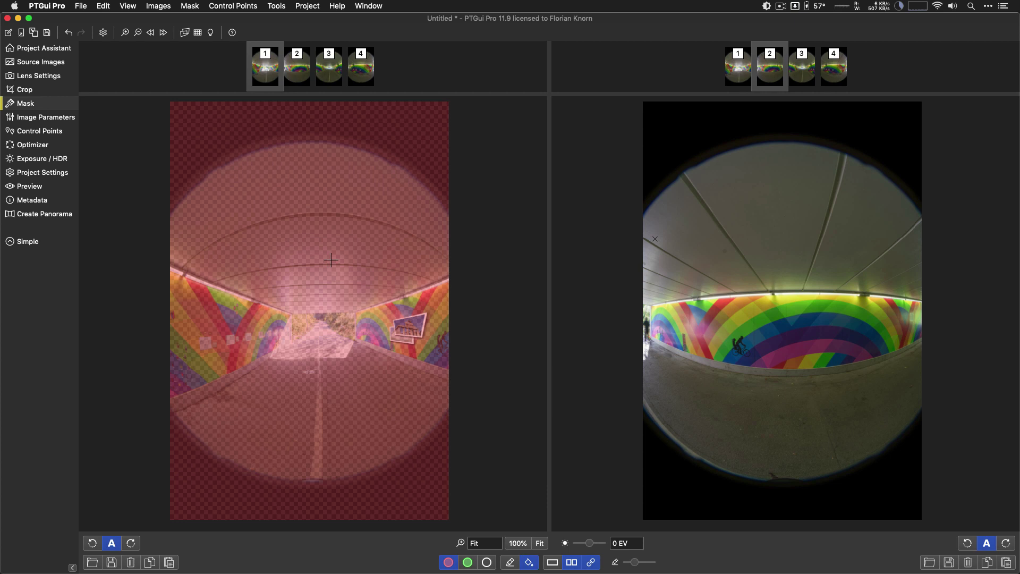
{"action": "key", "text": "super+z"}
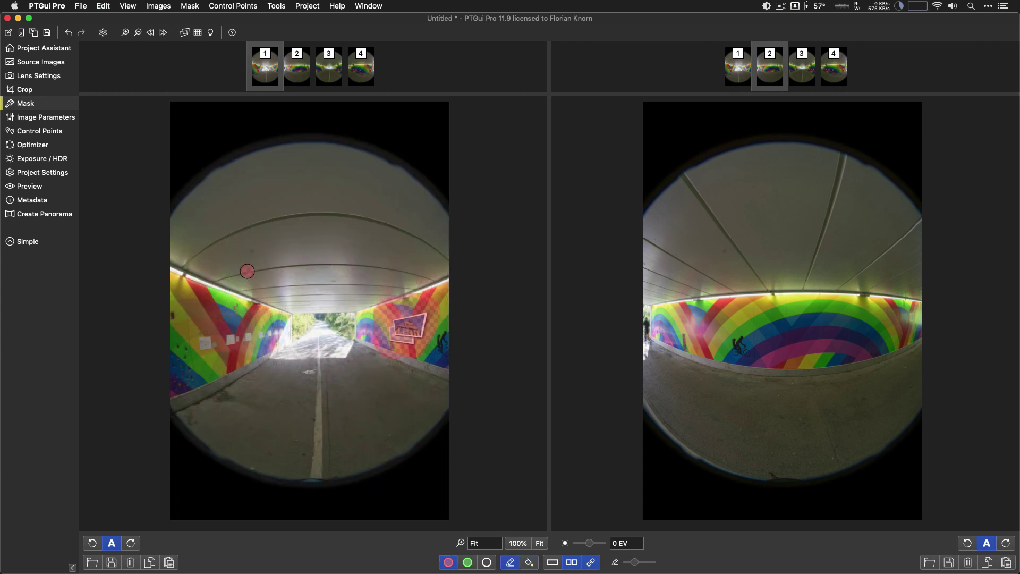
- Fill a red ceiling-to-road loop, recolour it green, then clear it
{"action": "mouse_move", "coordinate": [247, 270]}
{"action": "left_mouse_down"}
{"action": "mouse_move", "coordinate": [396, 350]}
{"action": "mouse_move", "coordinate": [287, 318]}
{"action": "mouse_move", "coordinate": [245, 272]}
{"action": "left_mouse_up"}
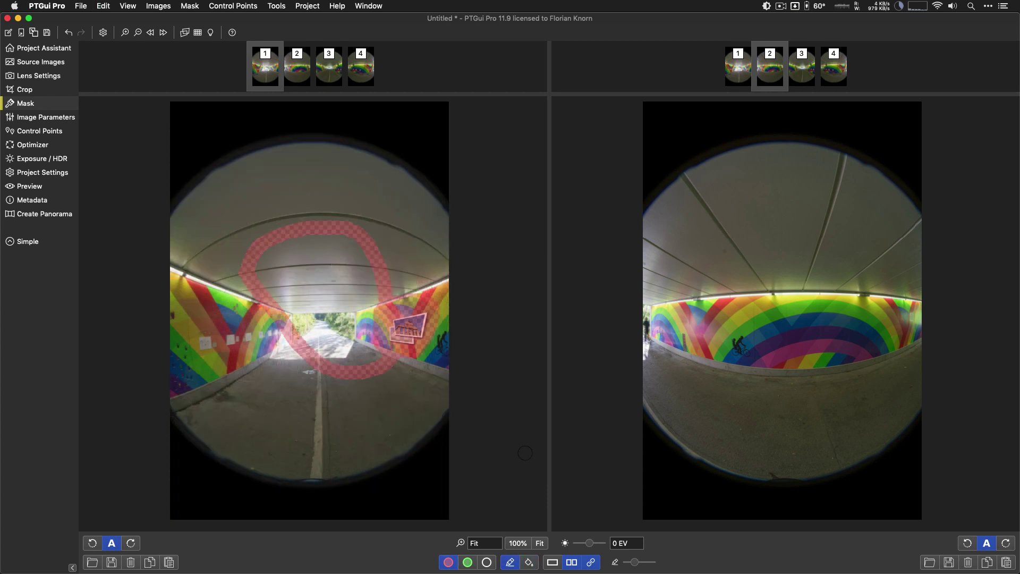
{"action": "left_click", "coordinate": [529, 562]}
{"action": "left_click", "coordinate": [333, 271]}
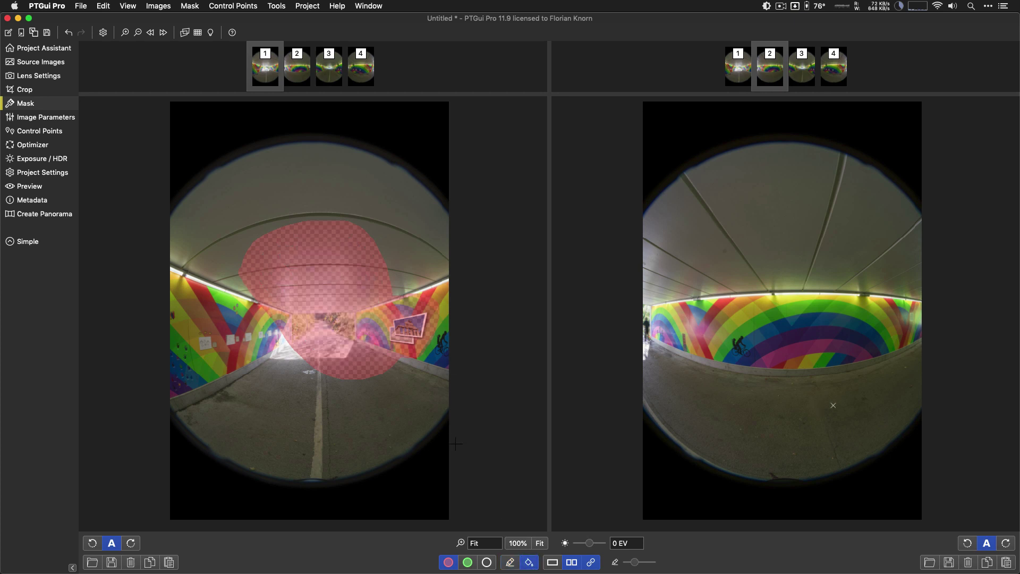
{"action": "left_click", "coordinate": [467, 561]}
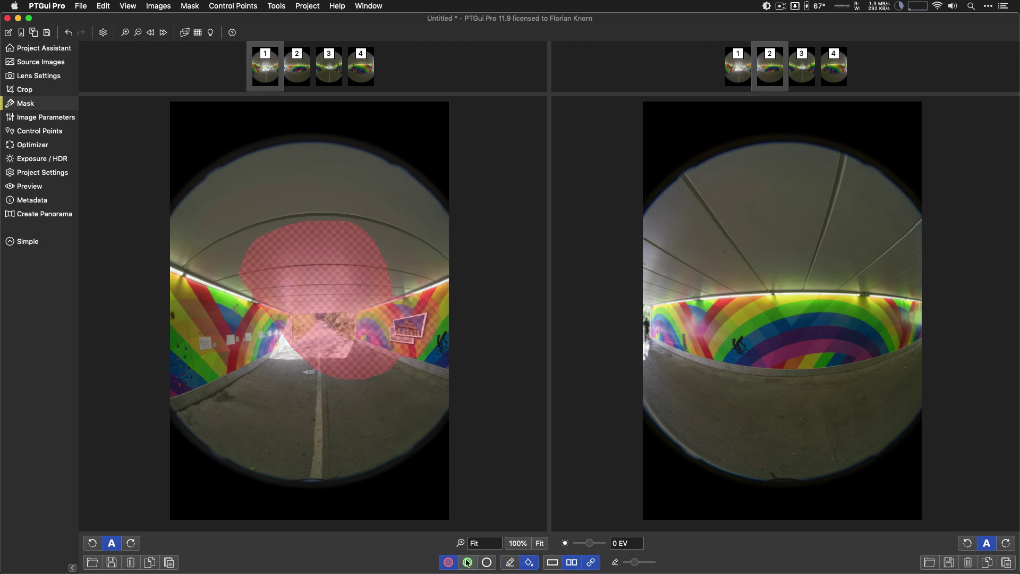
{"action": "left_click", "coordinate": [305, 276]}
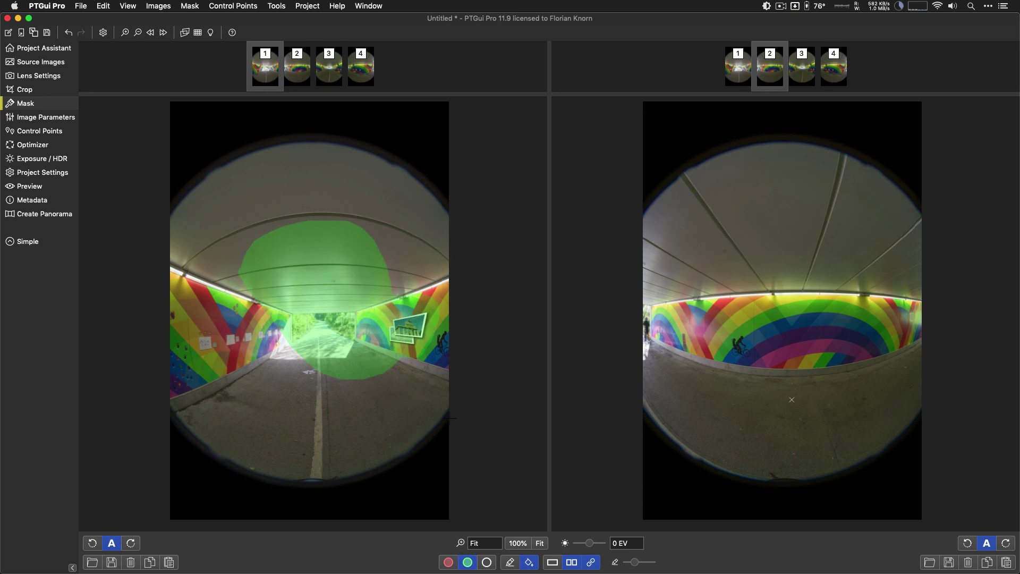
{"action": "left_click", "coordinate": [487, 562]}
{"action": "left_click", "coordinate": [343, 270]}
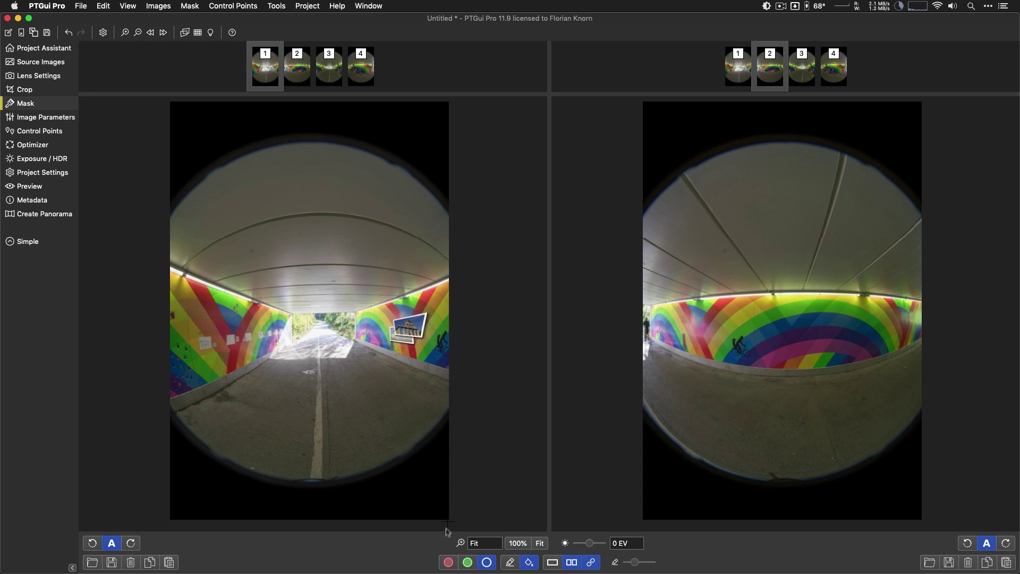
- With the red brush, start a diamond polygon outline across image 1's tunnel centre
{"action": "left_click", "coordinate": [449, 562]}
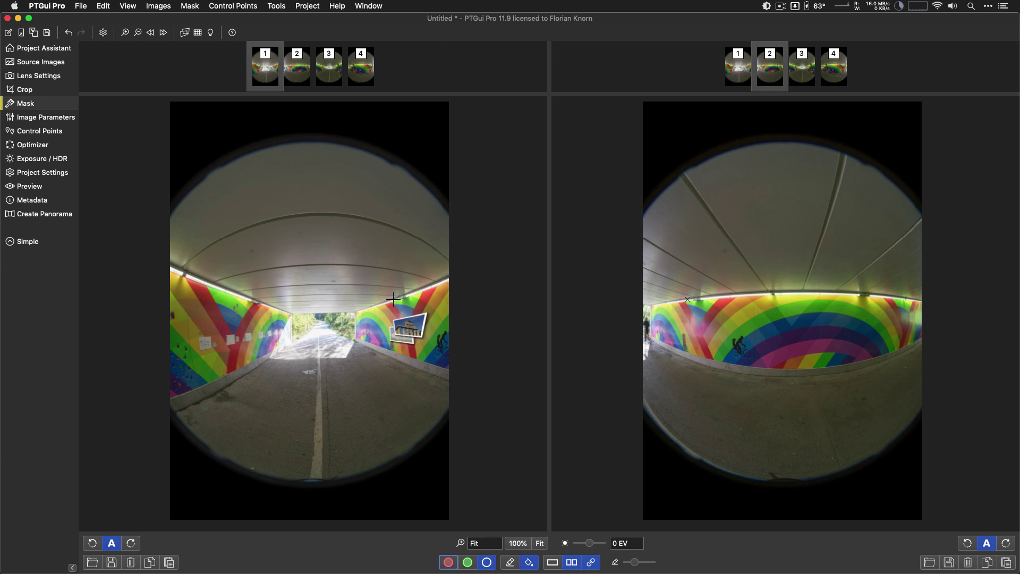
{"action": "key", "text": "b"}
{"action": "left_click", "coordinate": [309, 306]}
{"action": "left_click", "coordinate": [366, 273], "text": "shift"}
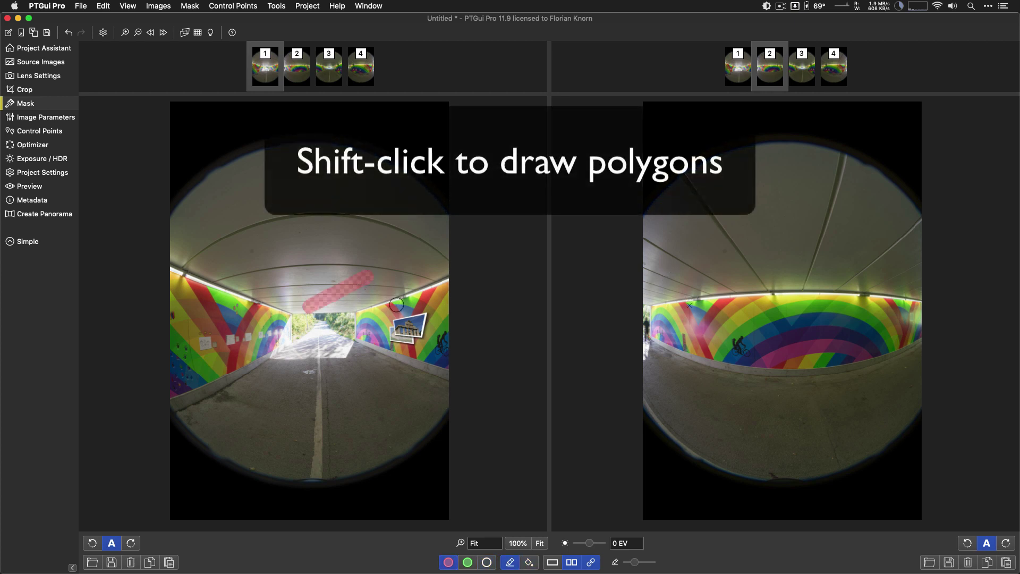
{"action": "left_click", "coordinate": [410, 318], "text": "shift"}
- Close the diamond polygon and fill its inside with red mask
{"action": "left_click", "coordinate": [357, 402], "text": "shift"}
{"action": "left_click", "coordinate": [293, 353], "text": "shift"}
{"action": "left_click", "coordinate": [307, 310], "text": "shift"}
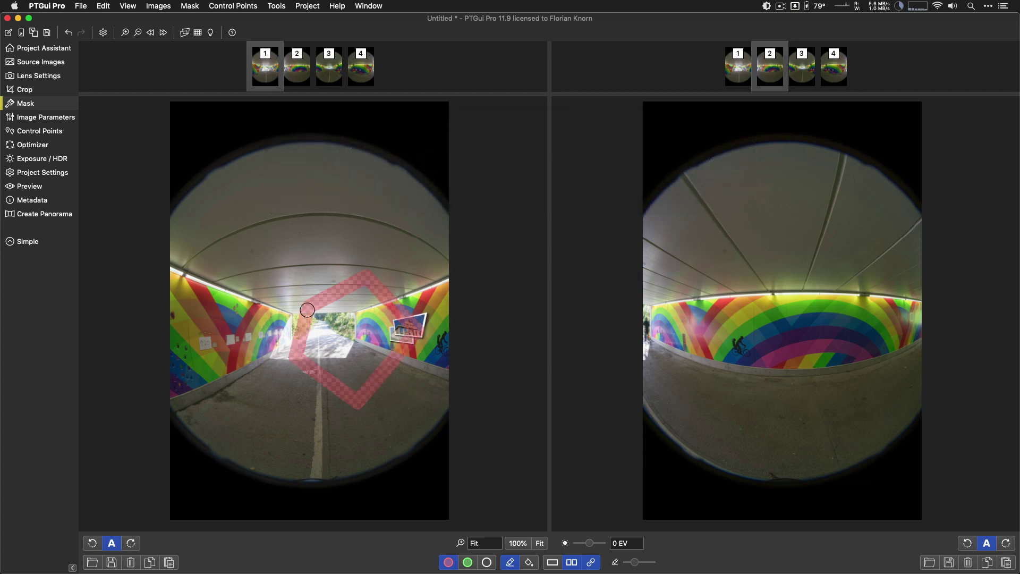
{"action": "key", "text": "f"}
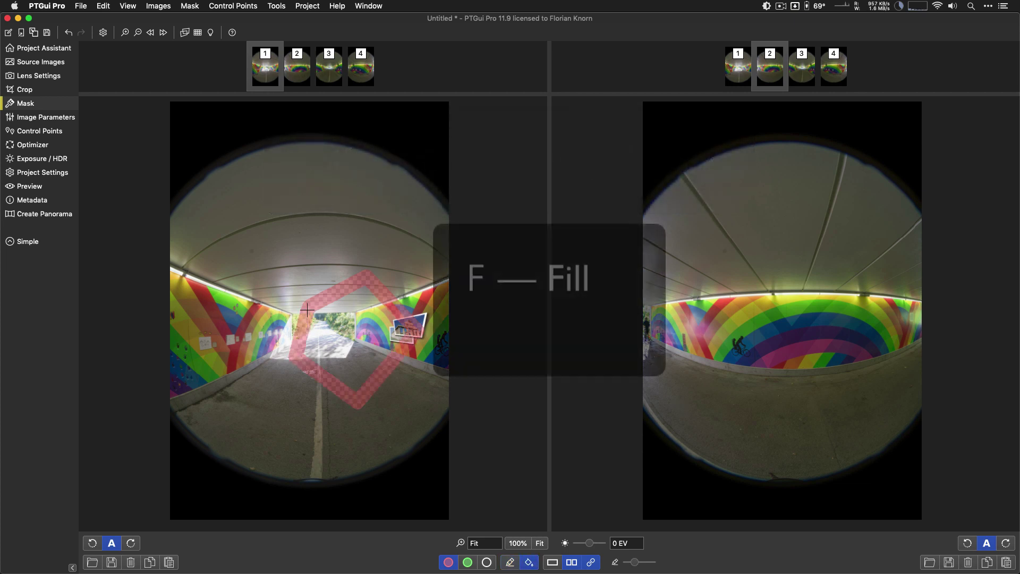
{"action": "key", "text": "d"}
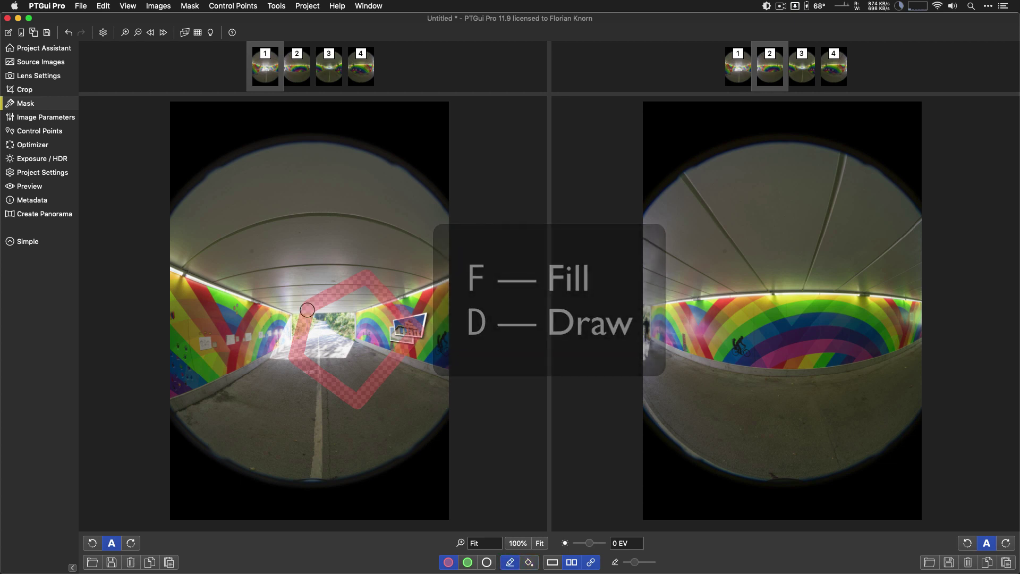
{"action": "key", "text": "f"}
{"action": "left_click", "coordinate": [348, 321]}
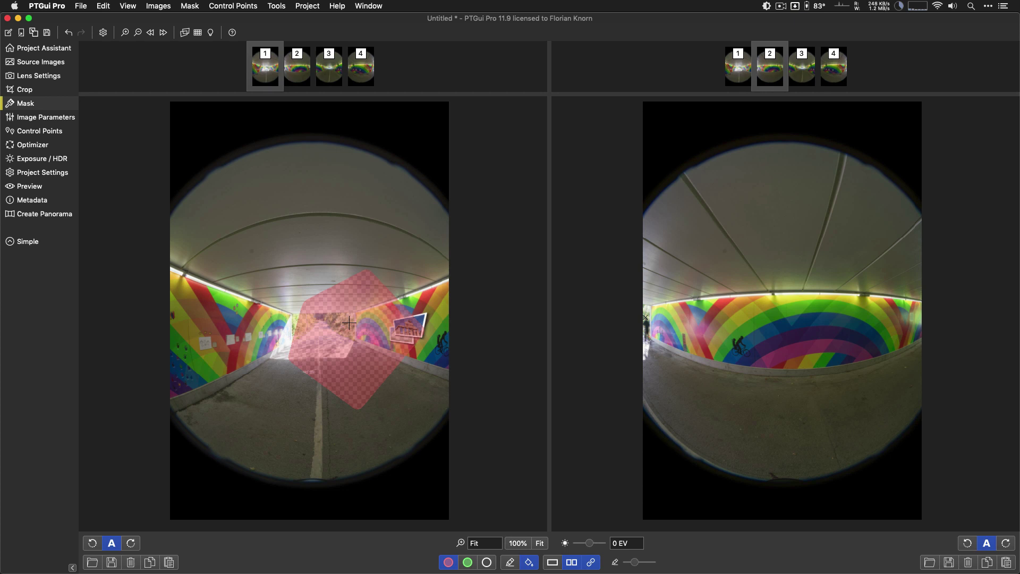
- Paint a red ceiling patch, then clear both it and the diamond mask
{"action": "left_click_drag", "start_coordinate": [286, 230], "coordinate": [271, 226]}
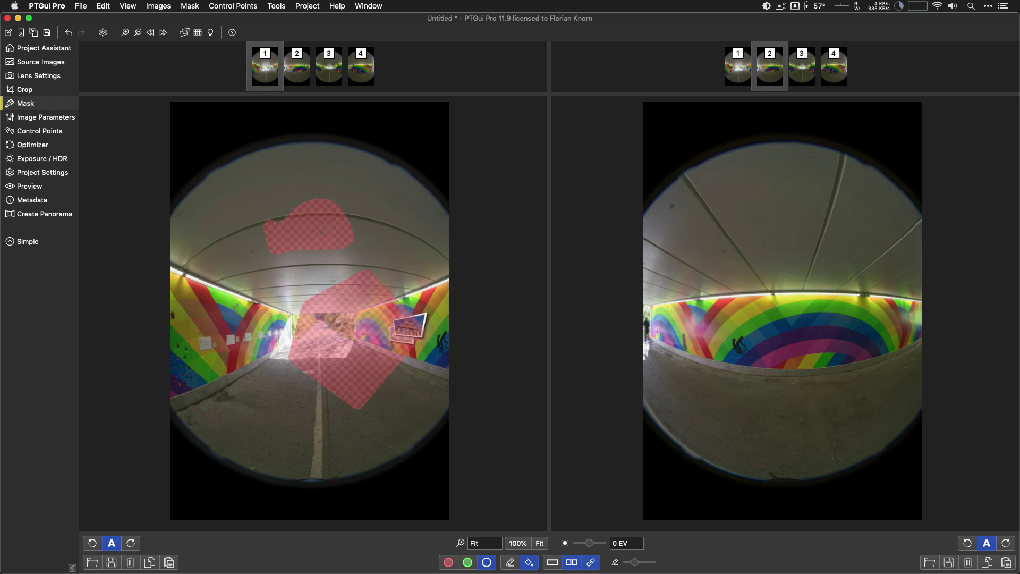
{"action": "left_click", "coordinate": [354, 362]}
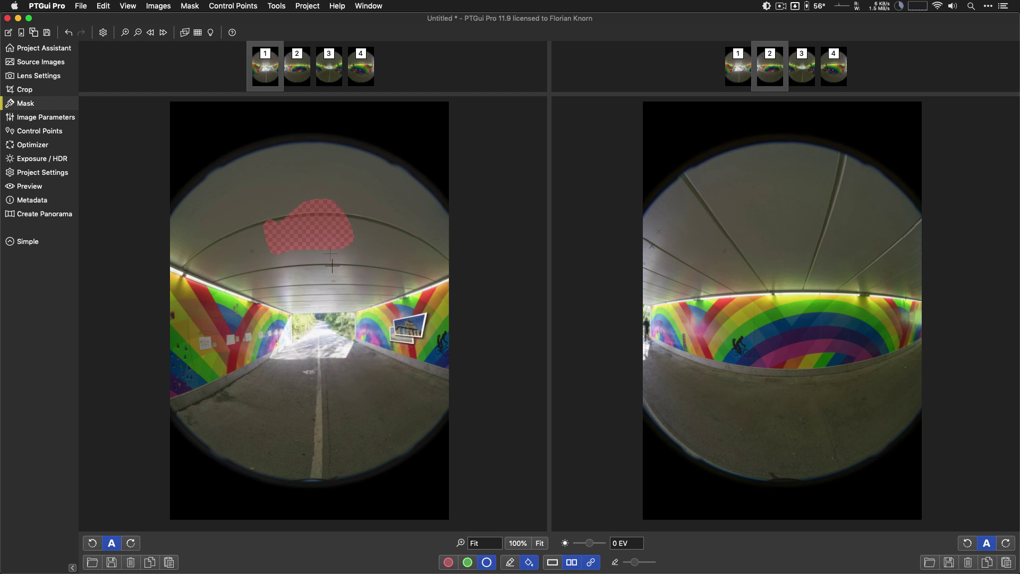
{"action": "left_click", "coordinate": [320, 234]}
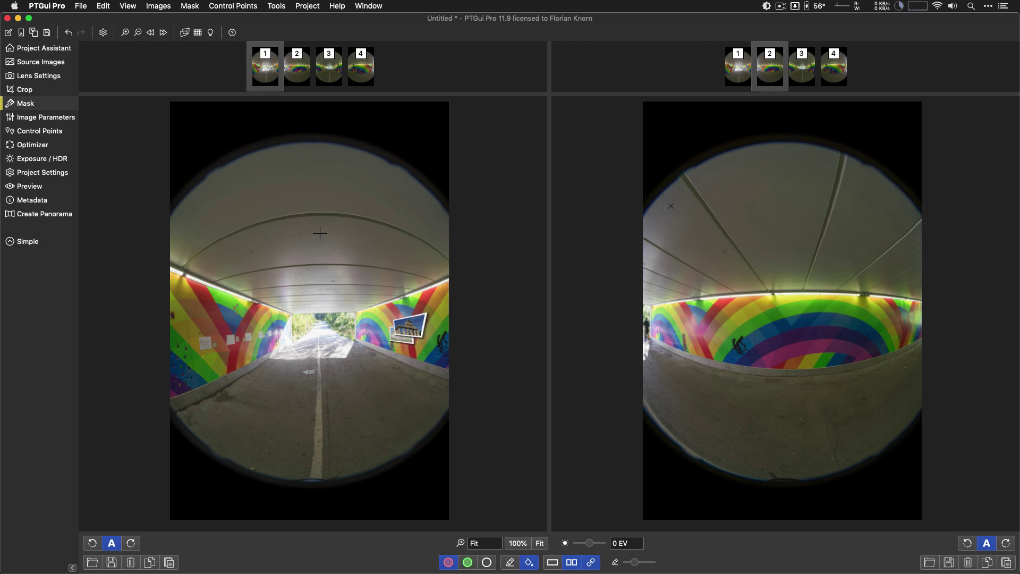
- Switch to the mask brush, enlarge it to medium size, and zoom into the sign
{"action": "key", "text": "b"}
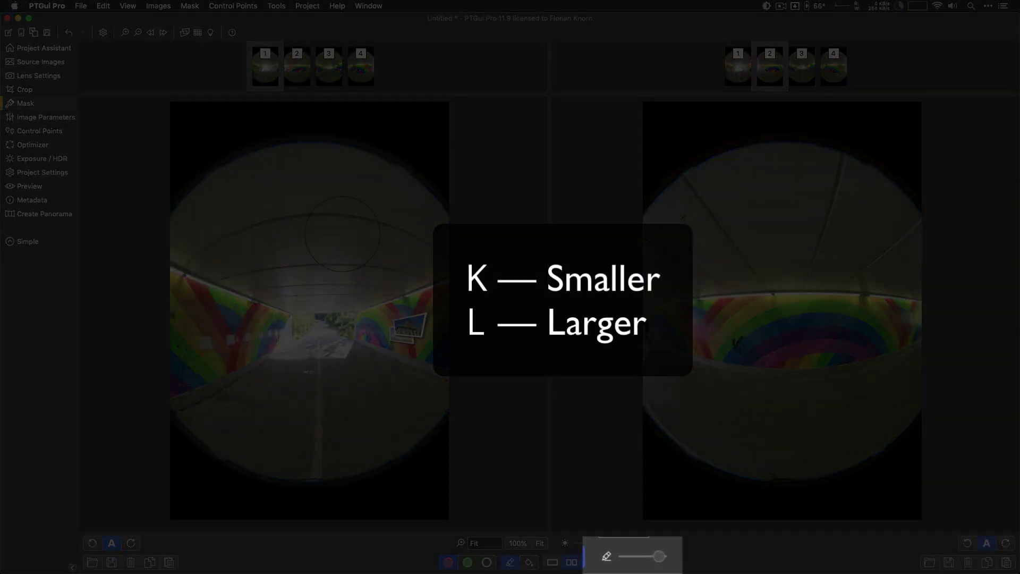
{"action": "key", "text": "l"}
{"action": "key", "text": "l"}
{"action": "key", "text": "l"}
{"action": "key", "text": "k"}
{"action": "key", "text": "k"}
{"action": "key", "text": "k"}
{"action": "key", "text": "k"}
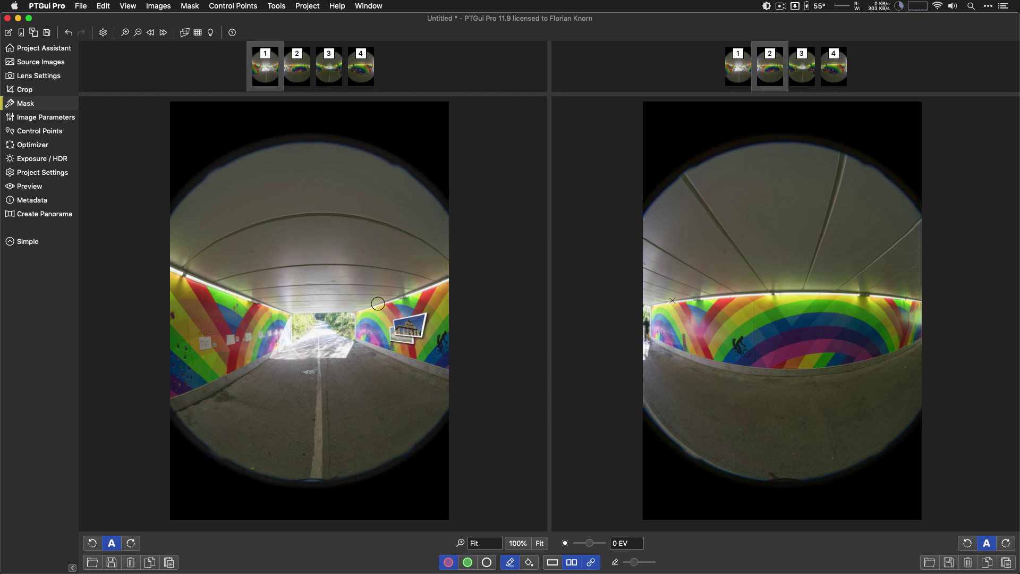
{"action": "scroll", "coordinate": [406, 342], "scroll_direction": "up", "scroll_amount": 5}
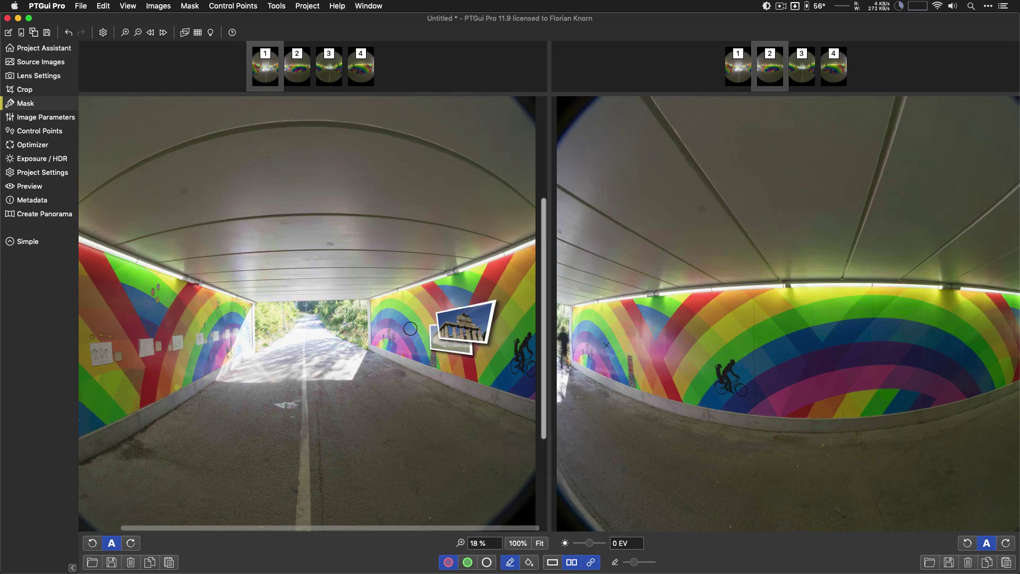
{"action": "scroll", "coordinate": [410, 328], "scroll_direction": "up", "scroll_amount": 1}
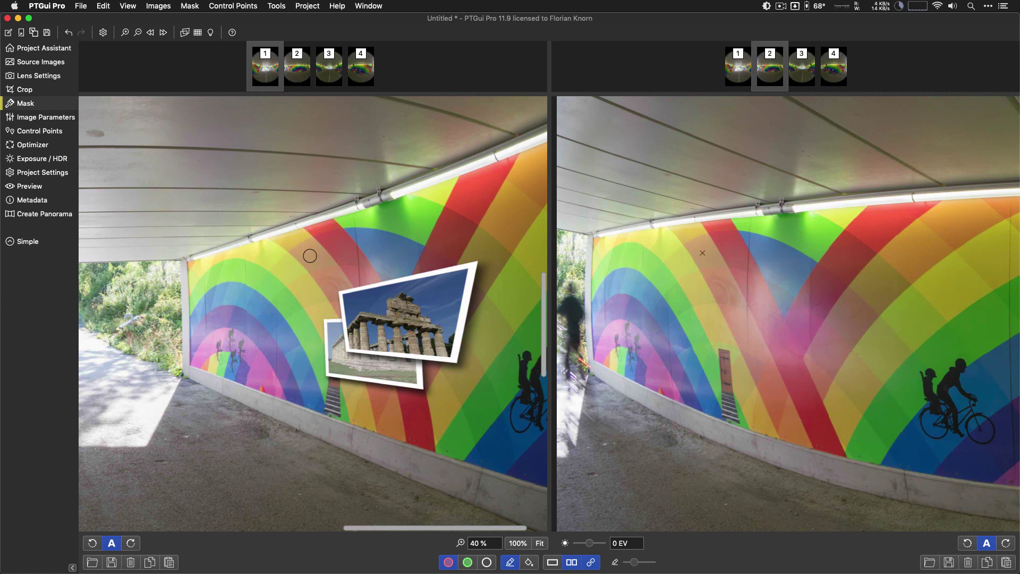
- Outline image 1's temple picture sign with straight red brush strokes and fill it with exclude mask
{"action": "left_click_drag", "start_coordinate": [323, 318], "coordinate": [345, 318]}
{"action": "left_click", "coordinate": [340, 290]}
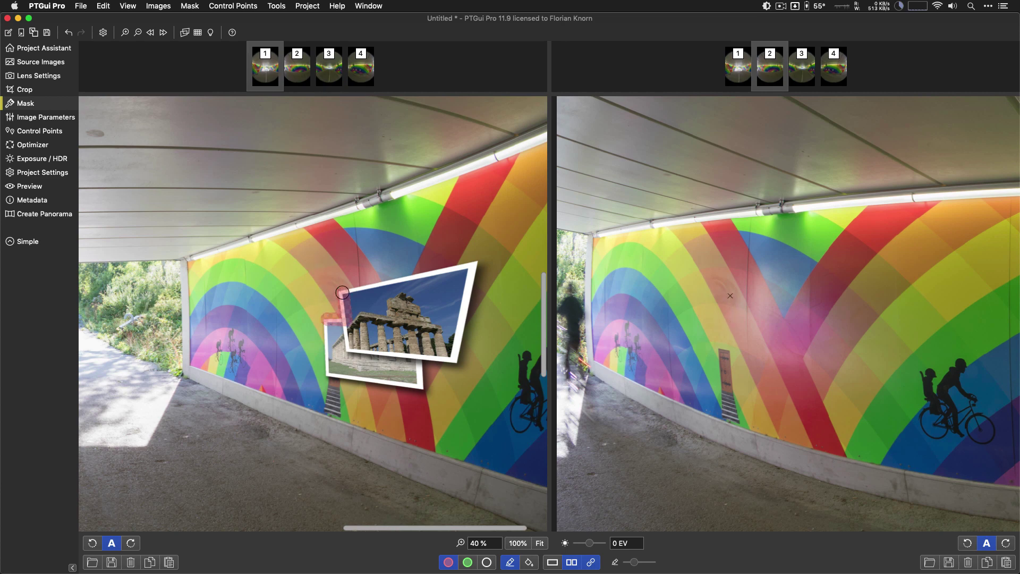
{"action": "left_click", "coordinate": [482, 262], "text": "shift"}
{"action": "left_click", "coordinate": [462, 362], "text": "shift"}
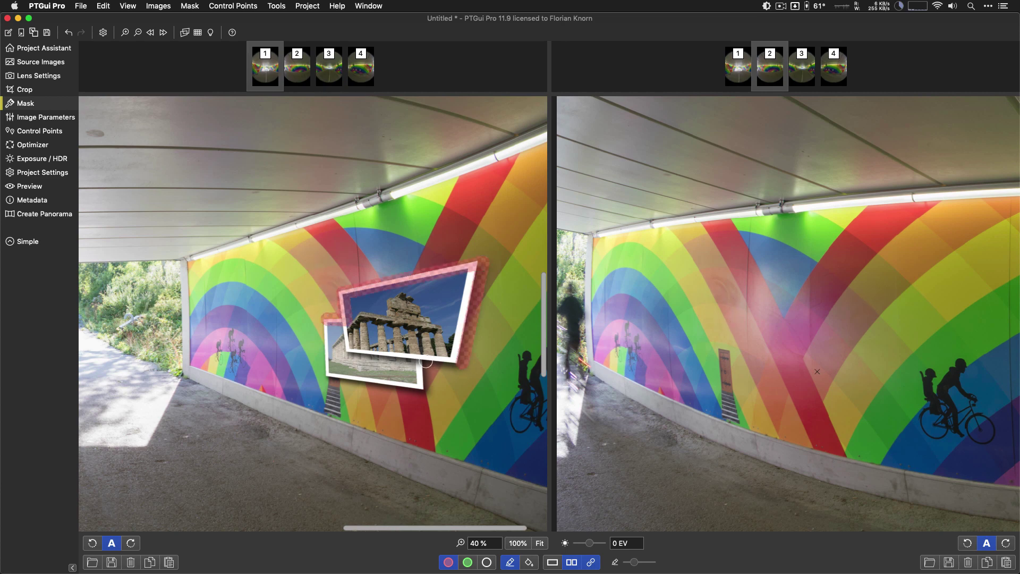
{"action": "left_click", "coordinate": [327, 379], "text": "shift"}
{"action": "left_click", "coordinate": [326, 326], "text": "shift"}
{"action": "key", "text": "f"}
{"action": "left_click", "coordinate": [400, 320]}
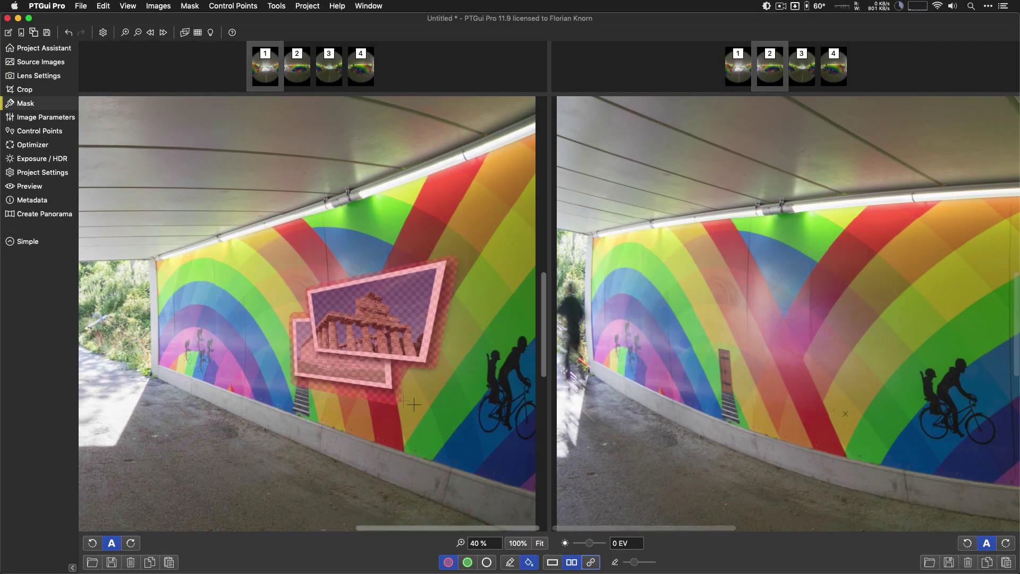
- Pan around the red-masked logo, then fit both whole fisheye images in the editor
{"action": "scroll", "coordinate": [404, 400], "scroll_direction": "down", "scroll_amount": 5}
{"action": "scroll", "coordinate": [403, 400], "scroll_direction": "up", "scroll_amount": 1}
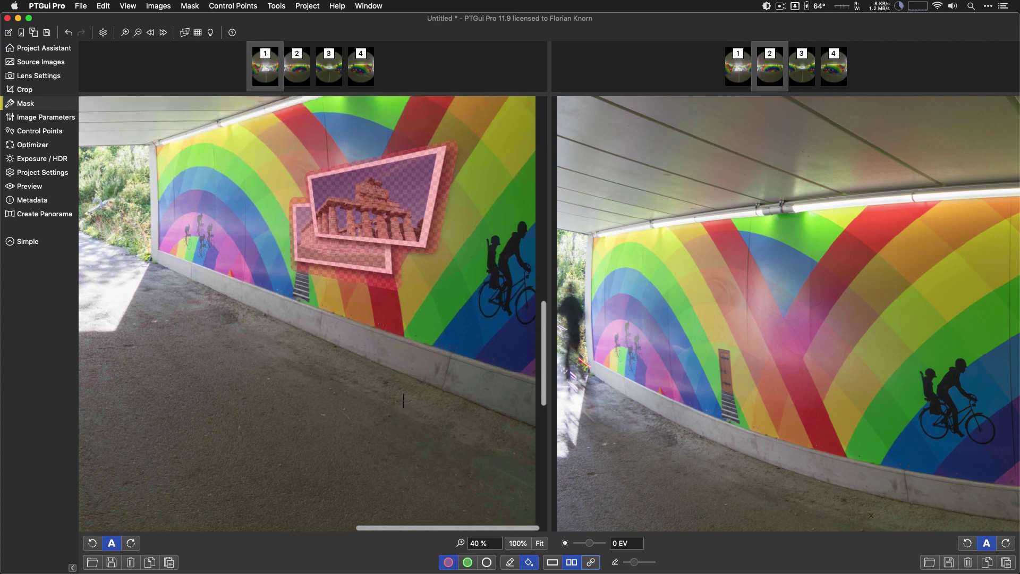
{"action": "scroll", "coordinate": [403, 400], "scroll_direction": "up", "scroll_amount": 2}
{"action": "scroll", "coordinate": [403, 400], "scroll_direction": "up", "scroll_amount": 3}
{"action": "scroll", "coordinate": [403, 401], "scroll_direction": "down", "scroll_amount": 7}
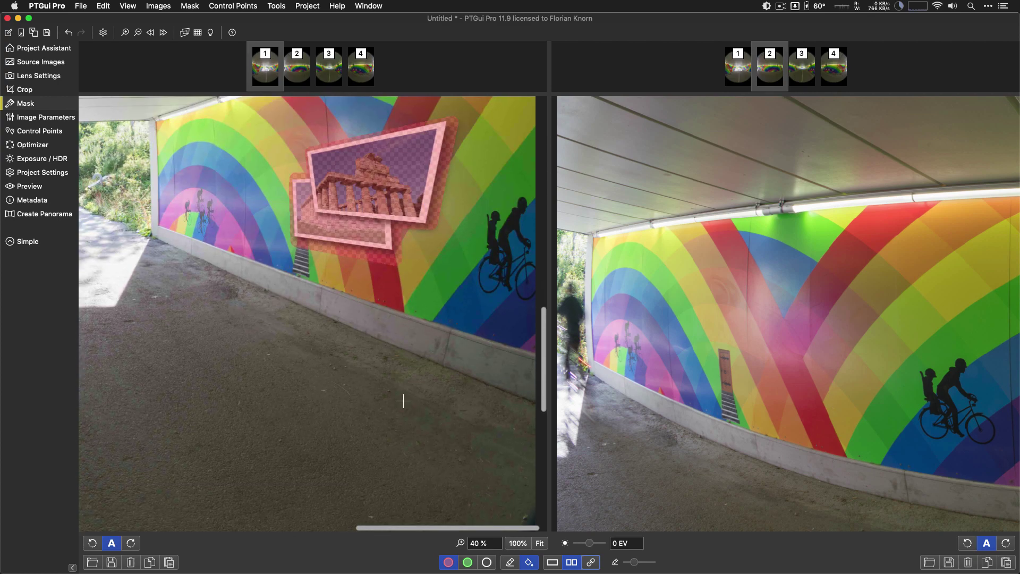
{"action": "scroll", "coordinate": [403, 400], "scroll_direction": "up", "scroll_amount": 8}
{"action": "scroll", "coordinate": [404, 401], "scroll_direction": "left", "scroll_amount": 3}
{"action": "scroll", "coordinate": [403, 401], "scroll_direction": "right", "scroll_amount": 3}
{"action": "scroll", "coordinate": [404, 400], "scroll_direction": "down", "scroll_amount": 2}
{"action": "scroll", "coordinate": [403, 401], "scroll_direction": "left", "scroll_amount": 2}
{"action": "scroll", "coordinate": [403, 401], "scroll_direction": "down", "scroll_amount": 2}
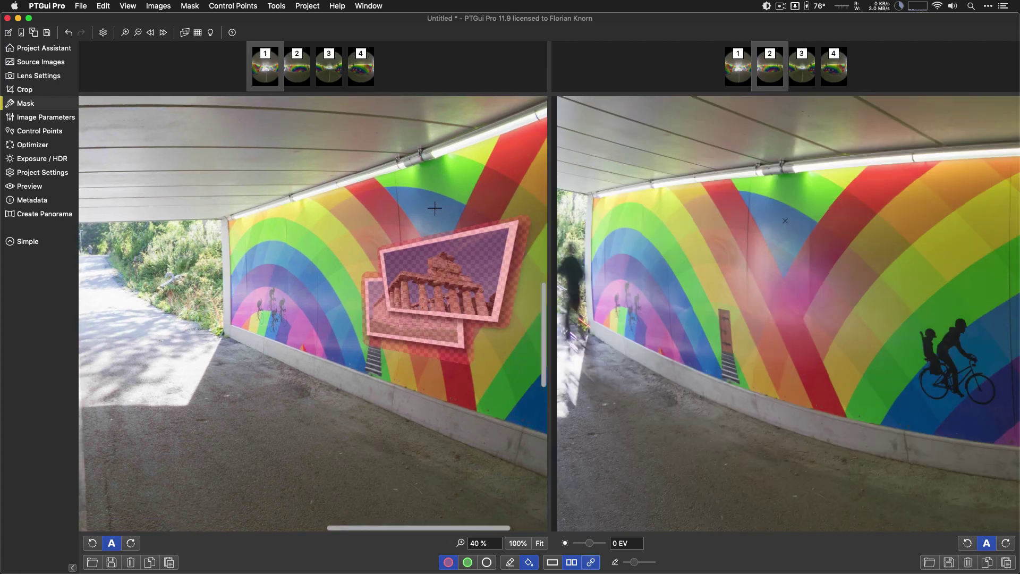
{"action": "scroll", "coordinate": [440, 179], "scroll_direction": "up", "scroll_amount": 2}
{"action": "scroll", "coordinate": [440, 179], "scroll_direction": "up", "scroll_amount": 4}
{"action": "scroll", "coordinate": [441, 179], "scroll_direction": "up", "scroll_amount": 3}
{"action": "scroll", "coordinate": [440, 179], "scroll_direction": "up", "scroll_amount": 2}
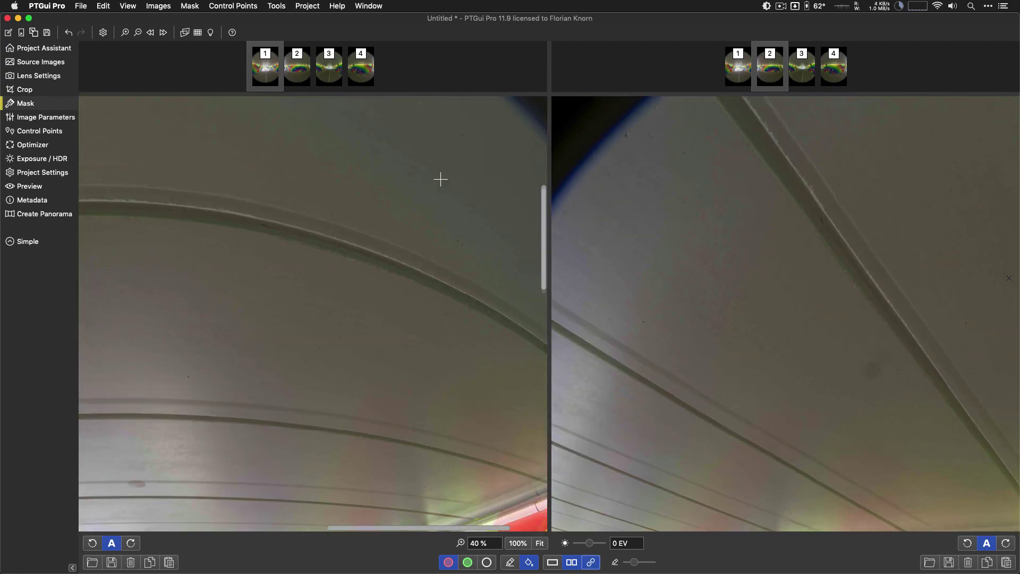
{"action": "scroll", "coordinate": [440, 179], "scroll_direction": "down", "scroll_amount": 10}
{"action": "scroll", "coordinate": [440, 179], "scroll_direction": "down", "scroll_amount": 5}
{"action": "scroll", "coordinate": [440, 179], "scroll_direction": "down", "scroll_amount": 1}
{"action": "scroll", "coordinate": [441, 179], "scroll_direction": "up", "scroll_amount": 6}
{"action": "scroll", "coordinate": [440, 179], "scroll_direction": "right", "scroll_amount": 3}
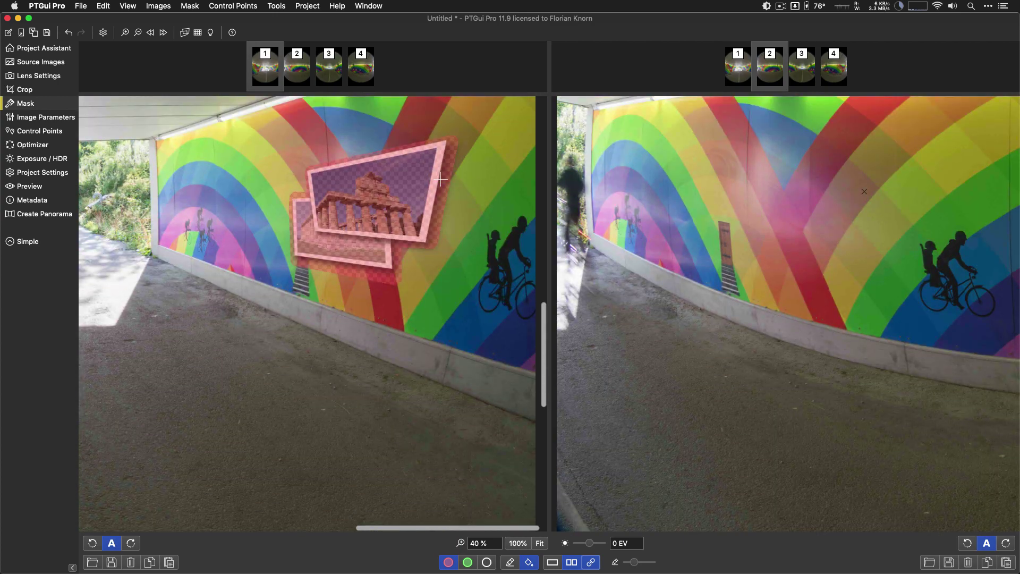
{"action": "key", "text": "ctrl+z"}
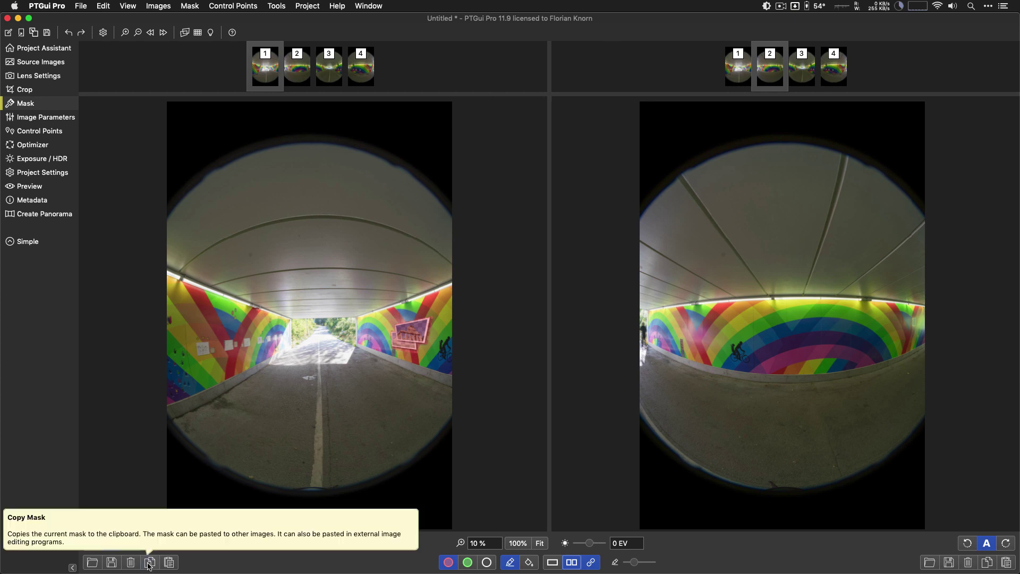
- Copy image 1's logo mask and paste it onto image 3 in single-image view
{"action": "left_click", "coordinate": [150, 564]}
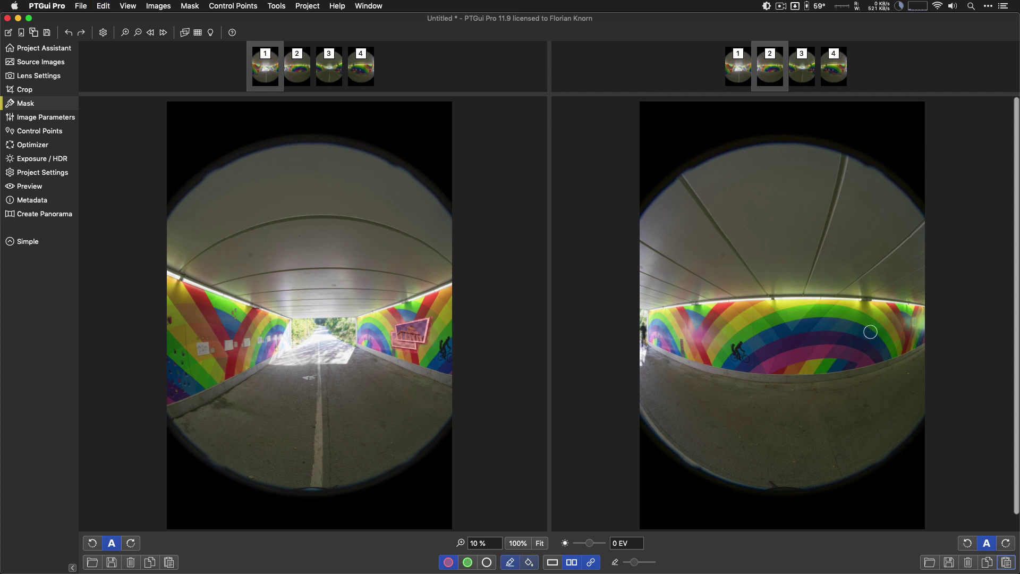
{"action": "left_click", "coordinate": [736, 64]}
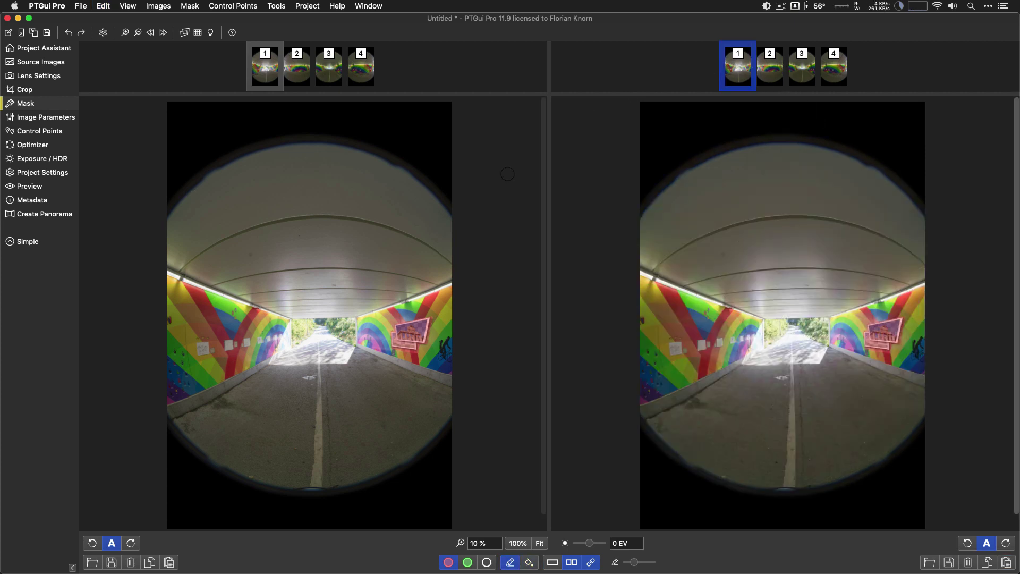
{"action": "left_click", "coordinate": [556, 563]}
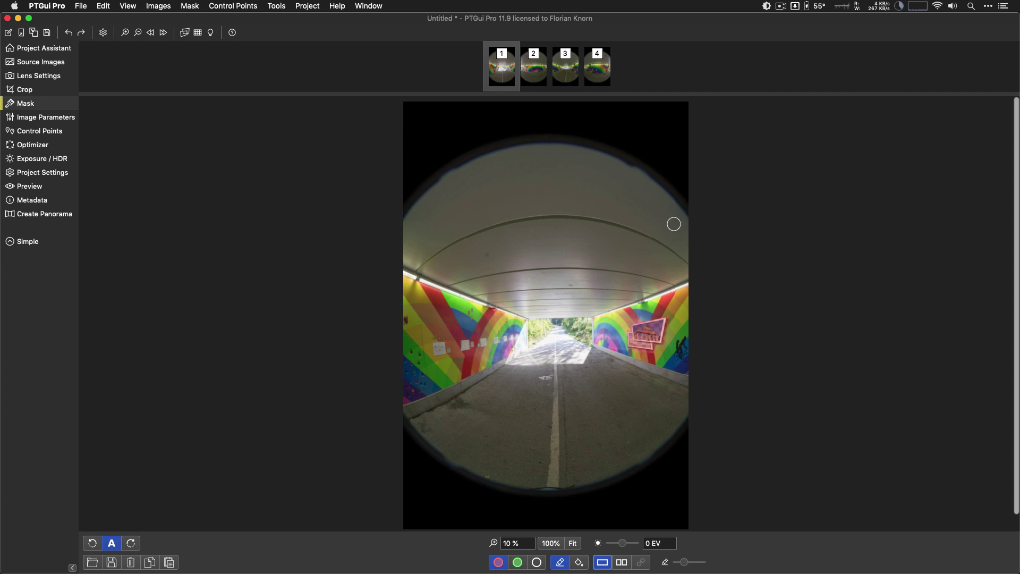
{"action": "key", "text": "super+c"}
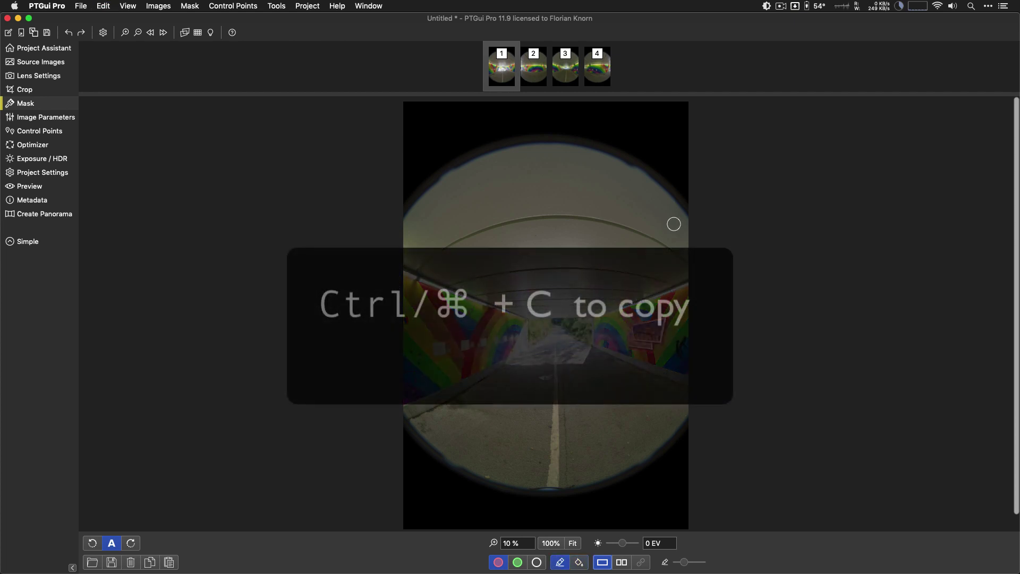
{"action": "left_click", "coordinate": [578, 73]}
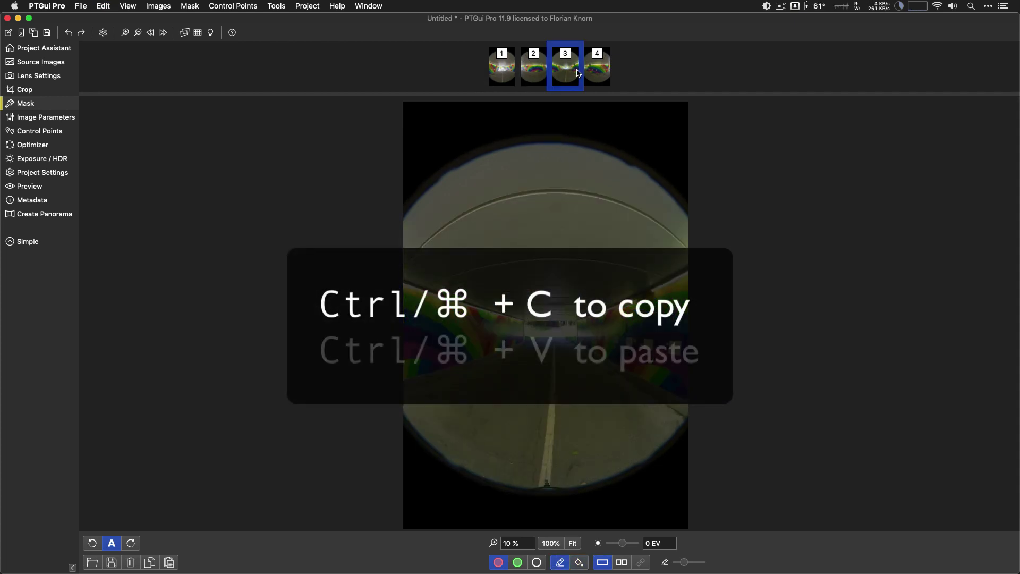
{"action": "key", "text": "super+v"}
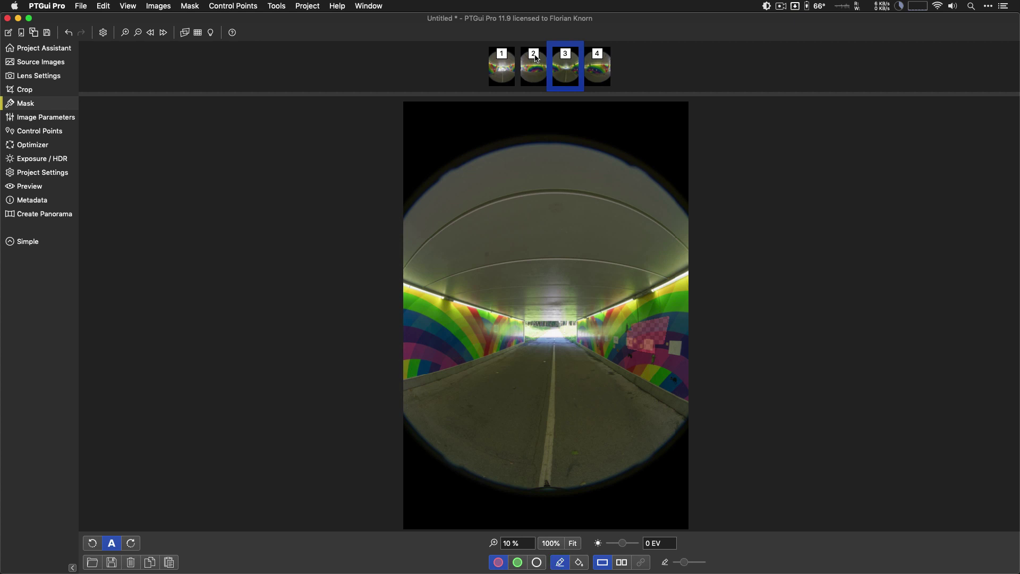
- In the Source Images list, copy image 1's mask from its context menu
{"action": "left_click", "coordinate": [41, 62]}
{"action": "left_click", "coordinate": [236, 85]}
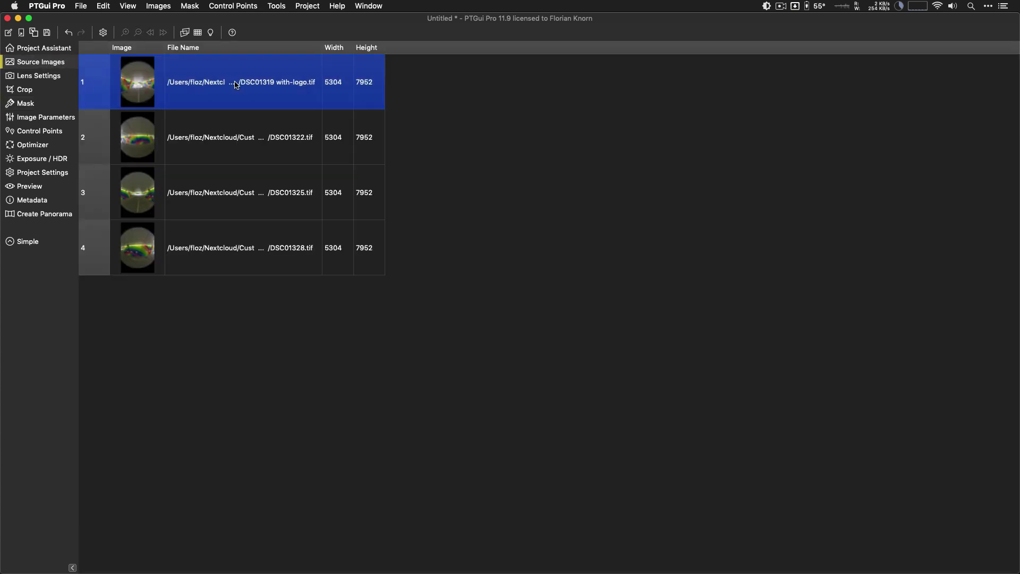
{"action": "right_click", "coordinate": [237, 85]}
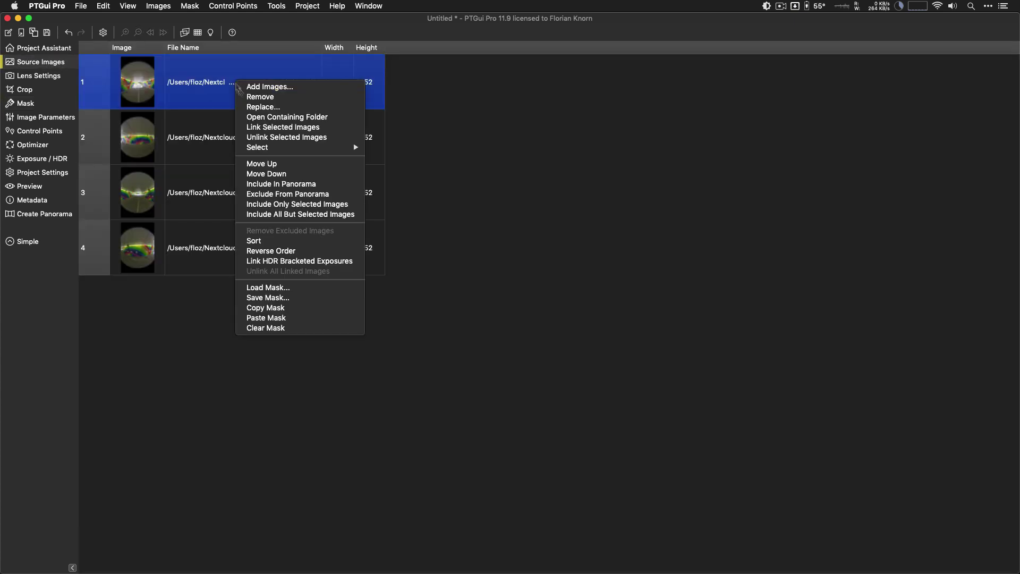
{"action": "left_click", "coordinate": [289, 311]}
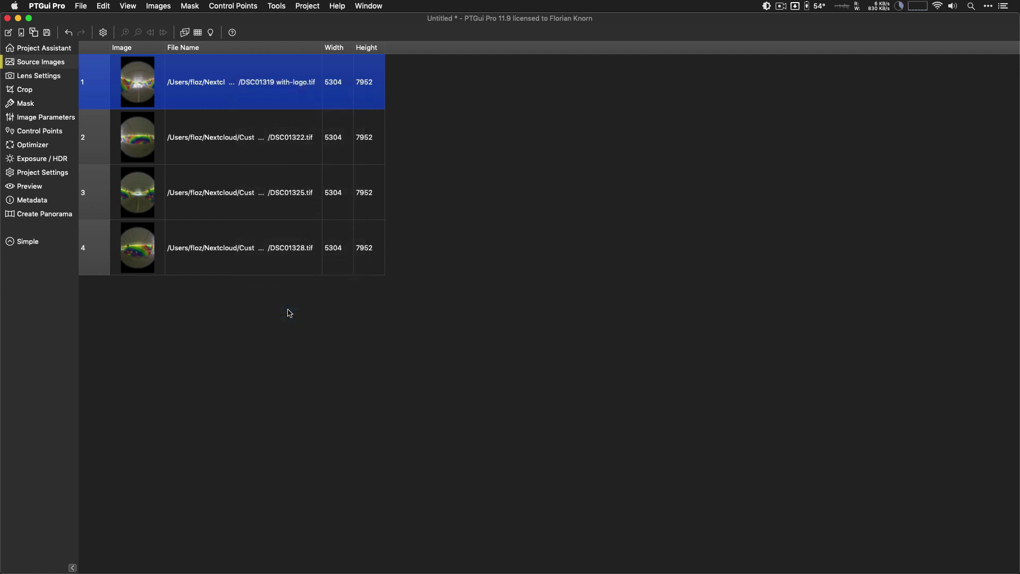
- Select images 2–4, then all four images, using the context menu to apply the copied mask
{"action": "left_click_drag", "start_coordinate": [269, 155], "coordinate": [255, 243]}
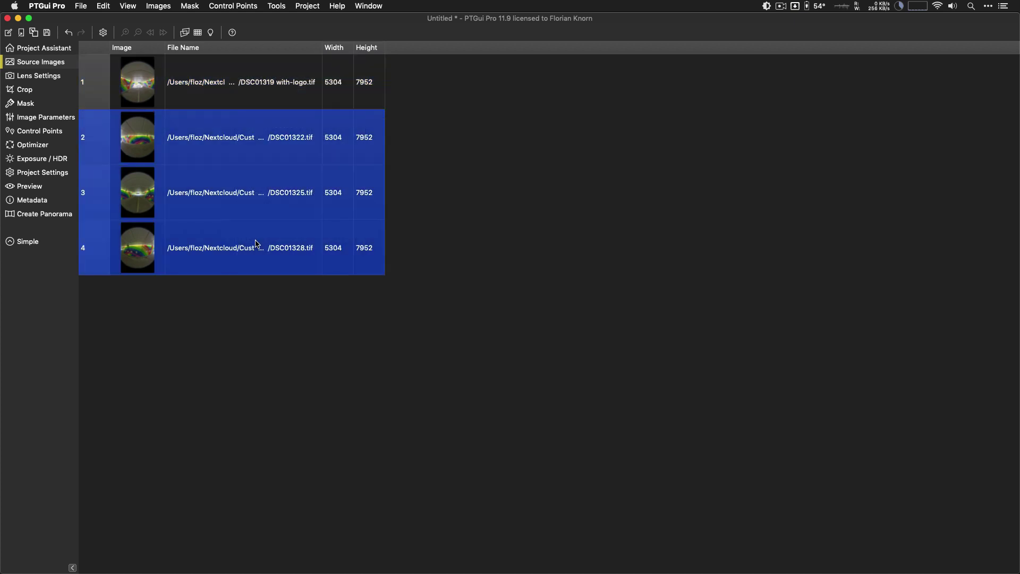
{"action": "right_click", "coordinate": [260, 179]}
{"action": "left_click", "coordinate": [272, 87]}
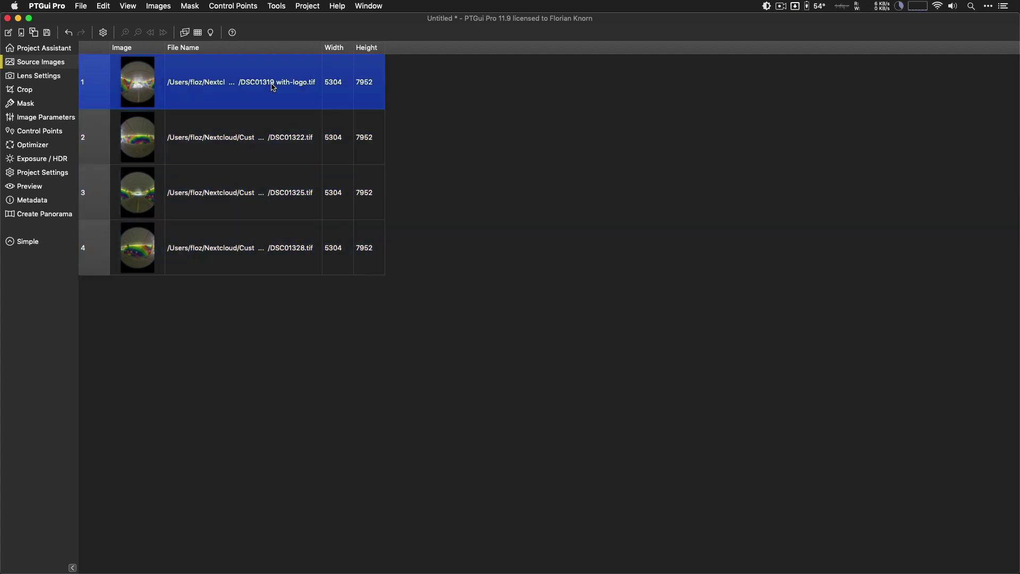
{"action": "left_click", "coordinate": [266, 253], "text": "shift"}
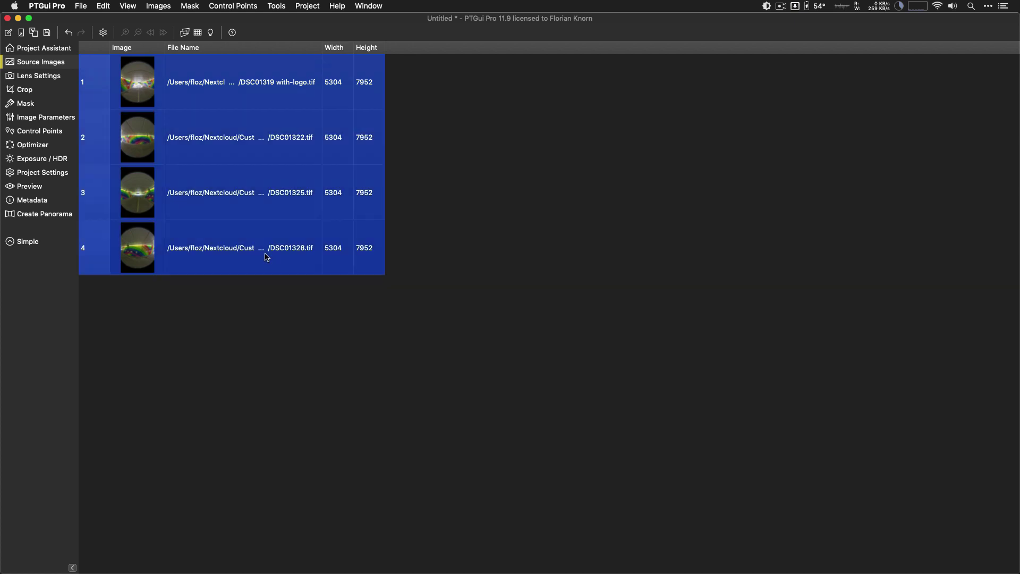
{"action": "right_click", "coordinate": [269, 114]}
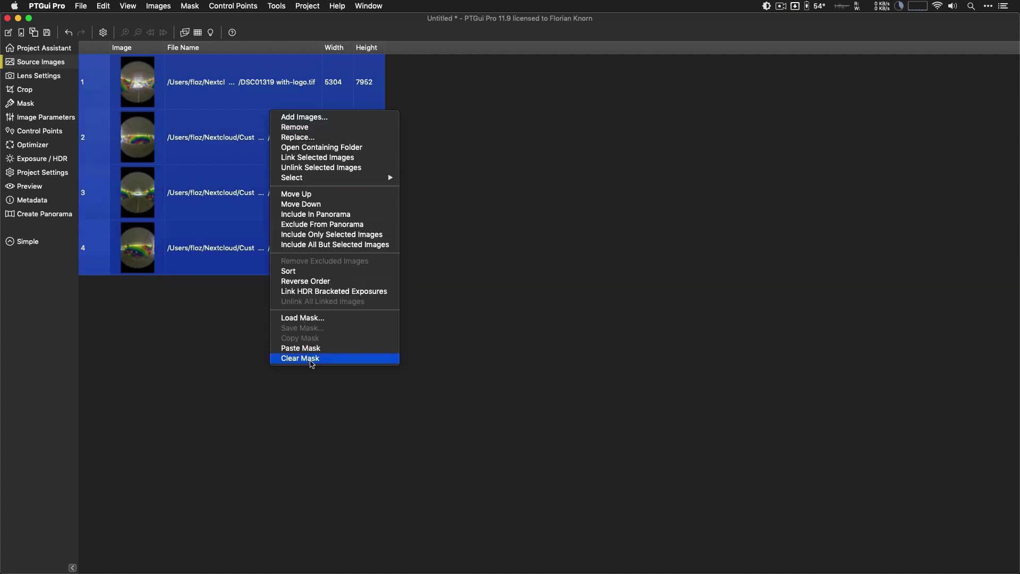
{"action": "left_click", "coordinate": [311, 360]}
{"action": "left_click", "coordinate": [274, 111]}
{"action": "left_click", "coordinate": [264, 82]}
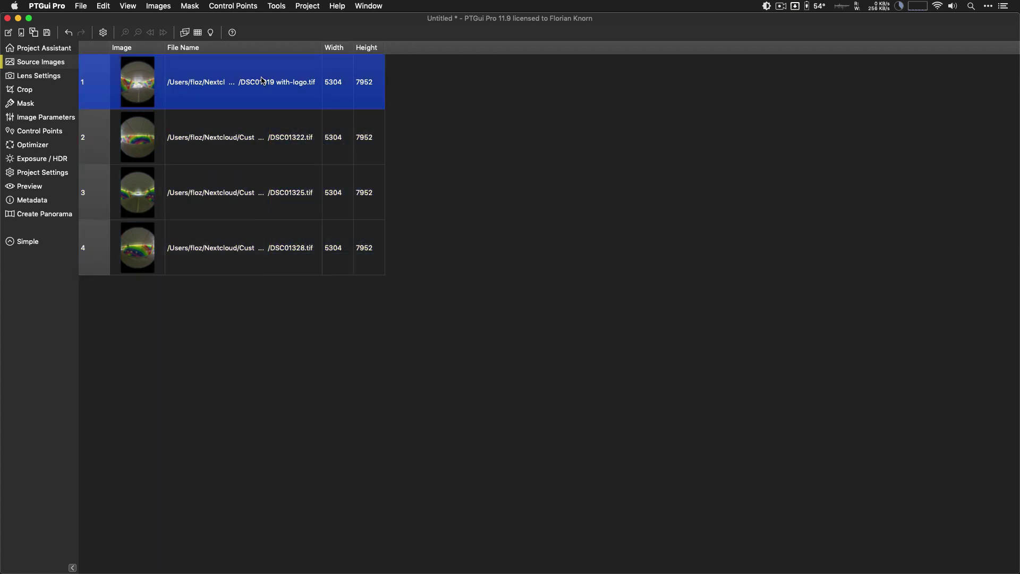
{"action": "right_click", "coordinate": [263, 78]}
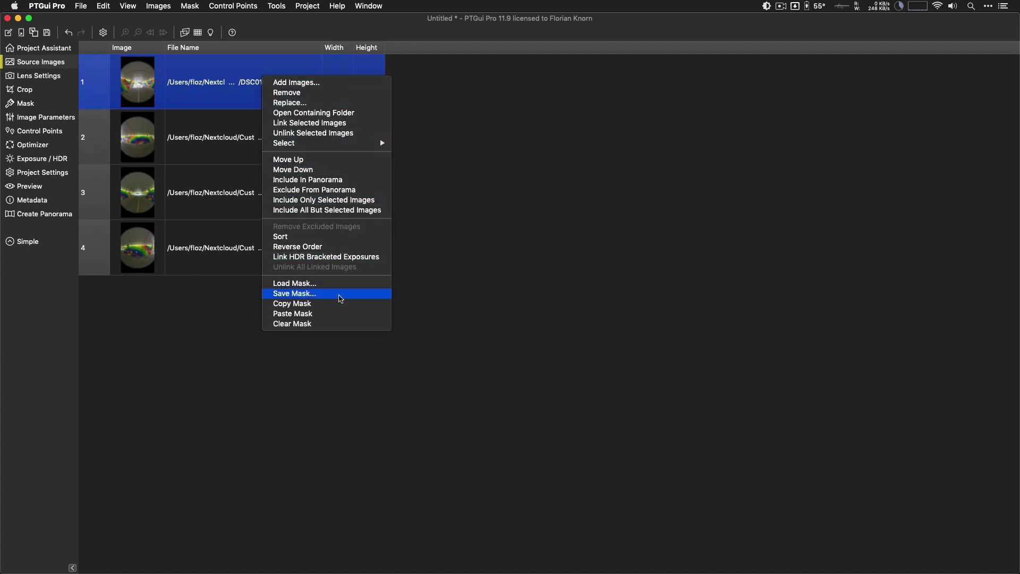